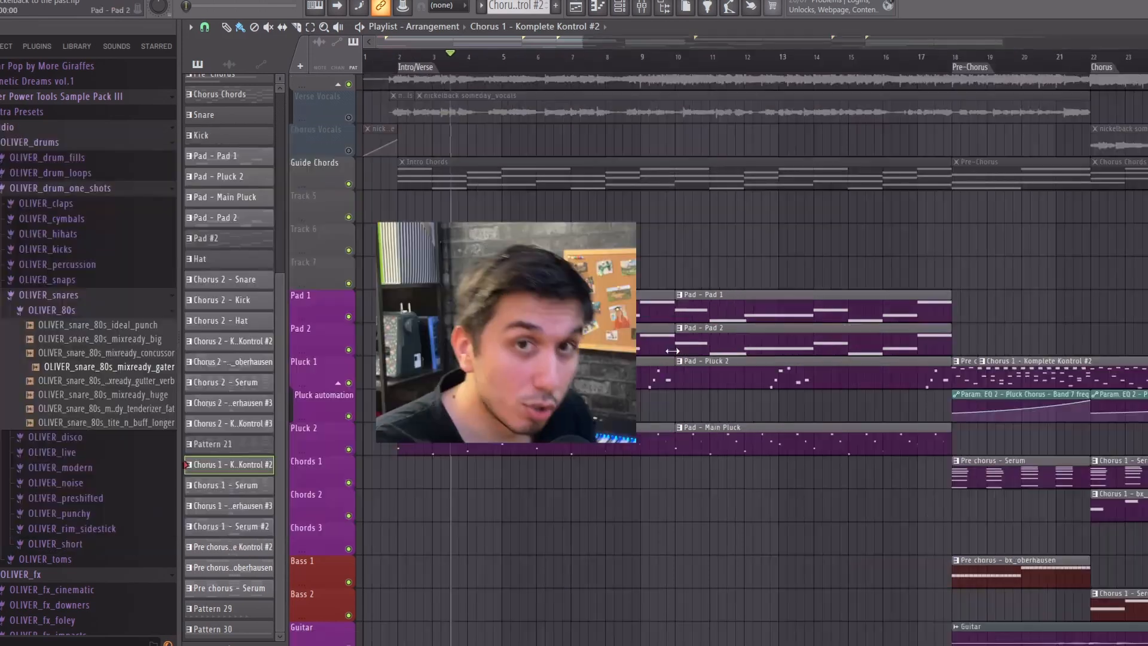
- Review the Pad 1 pattern's notes in the piano roll and return to the playlist
scroll(341, 346, up, 1)
scroll(317, 359, down, 8)
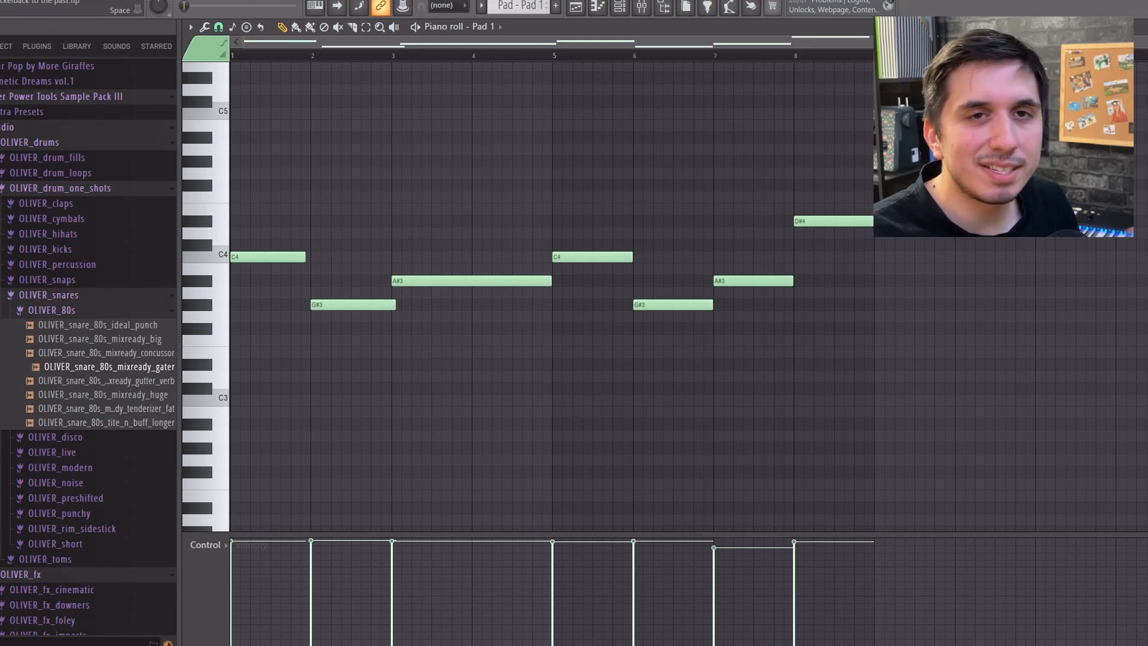
click(621, 7)
click(576, 7)
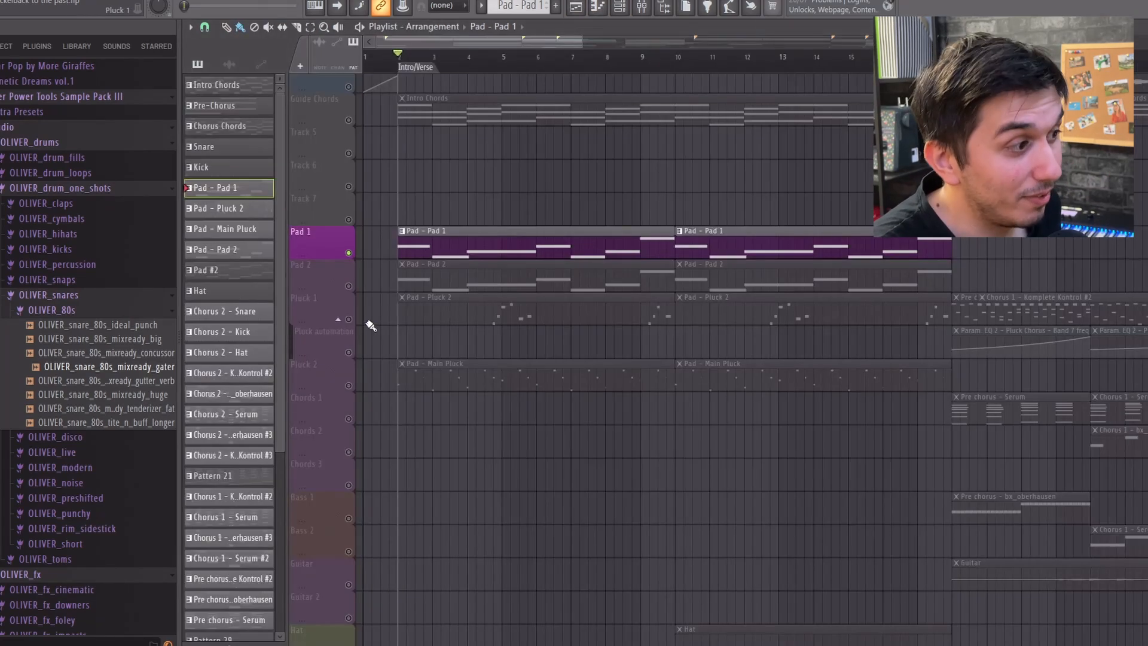
- Unmute the Pad 2 track and open its Intro/Verse pattern for note inspection
click(348, 285)
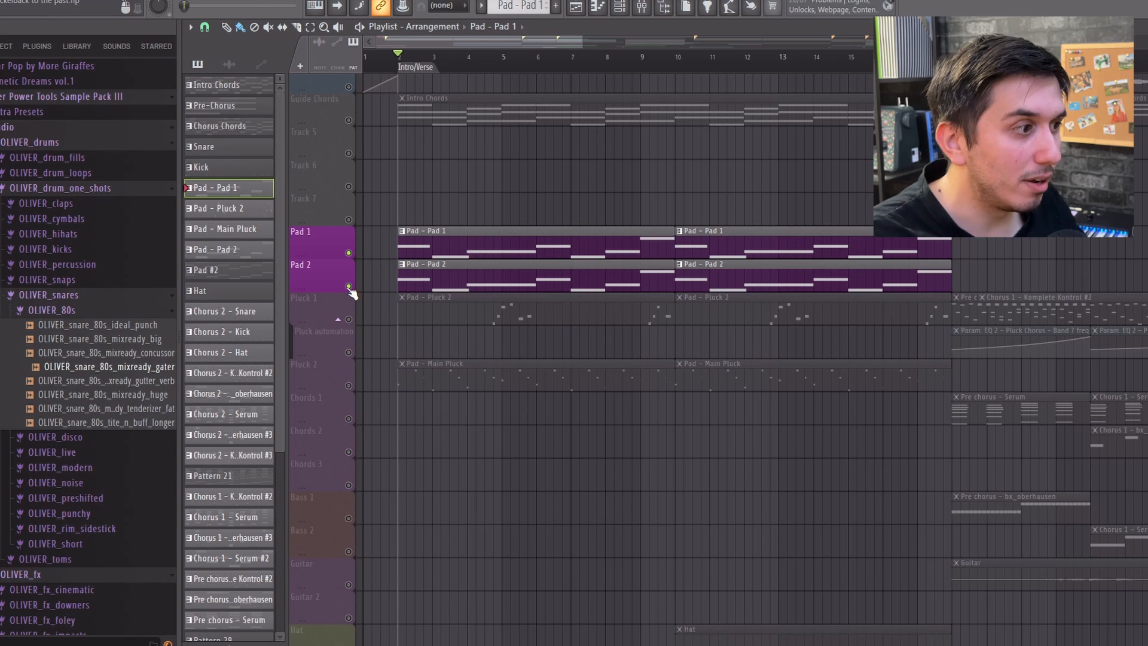
double_click(469, 271)
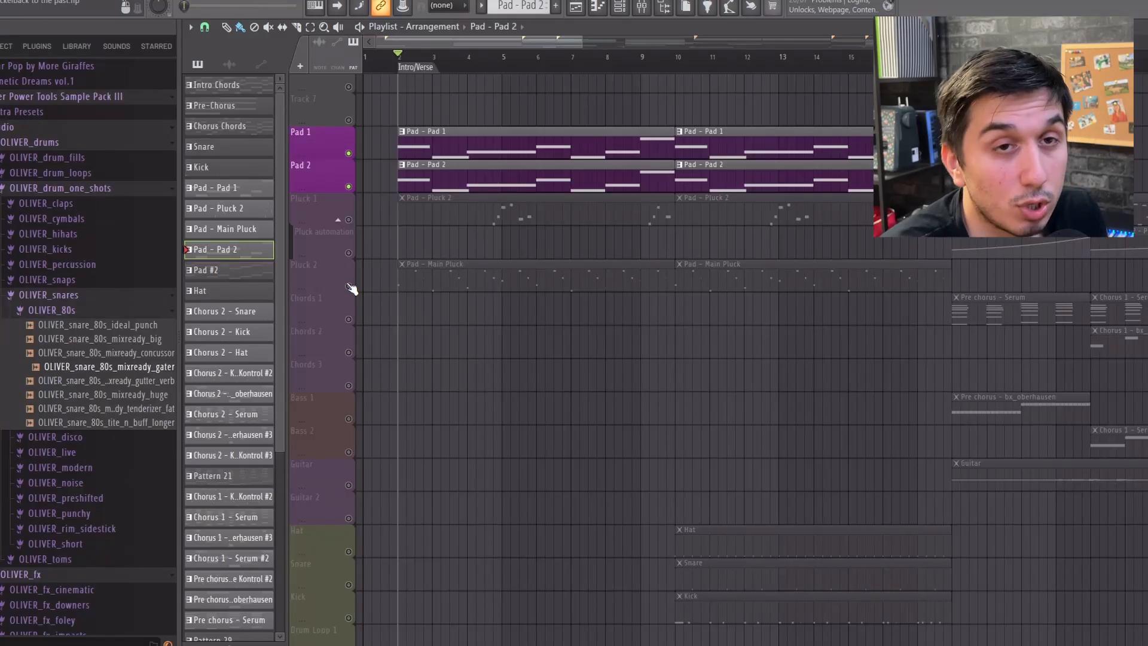
- Unmute the Pluck 2 track, inspect its Main Pluck pattern's notes and return to the playlist
click(349, 286)
double_click(410, 290)
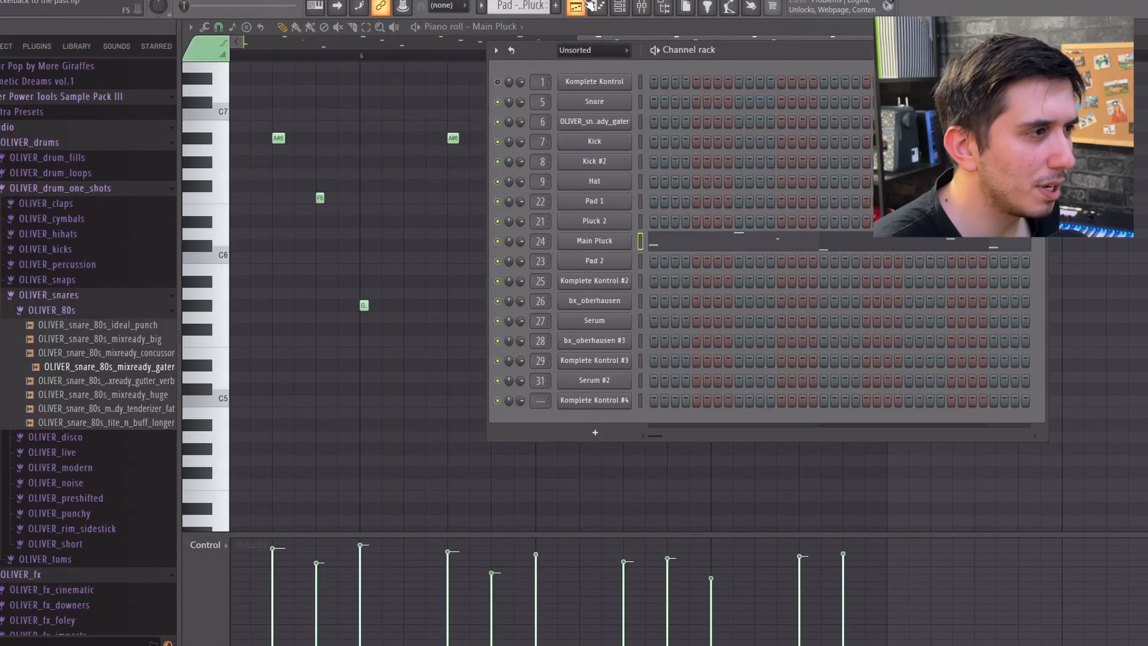
click(592, 6)
- Unmute the Pluck 1 track and inspect the notes of its Pad - Pluck 2 pattern
click(349, 221)
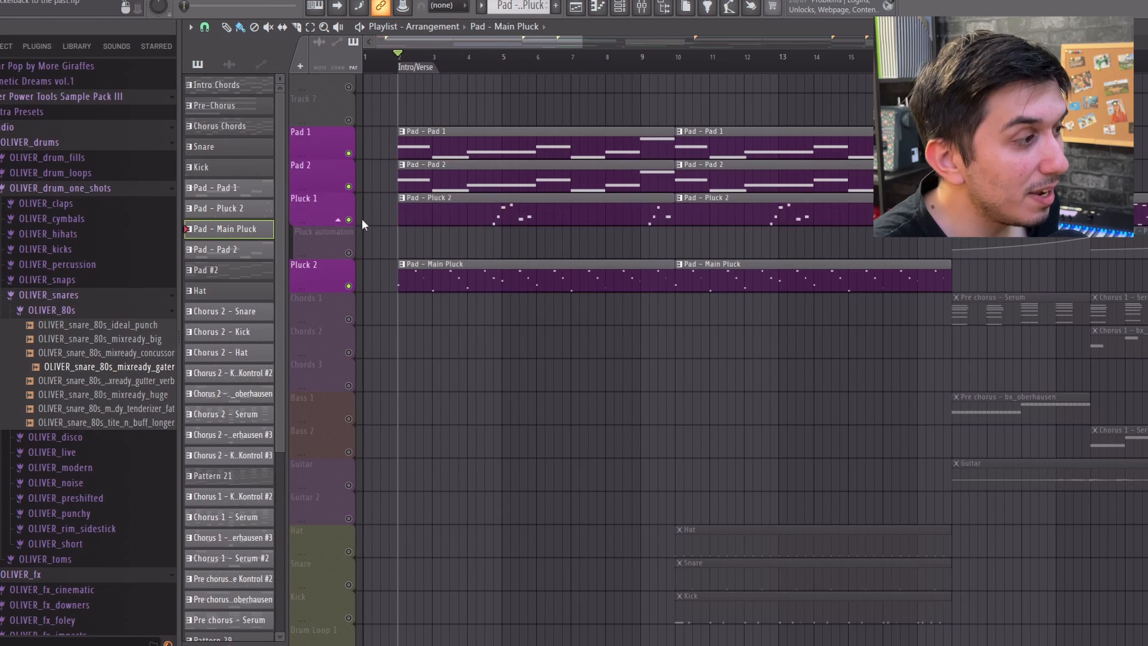
double_click(508, 218)
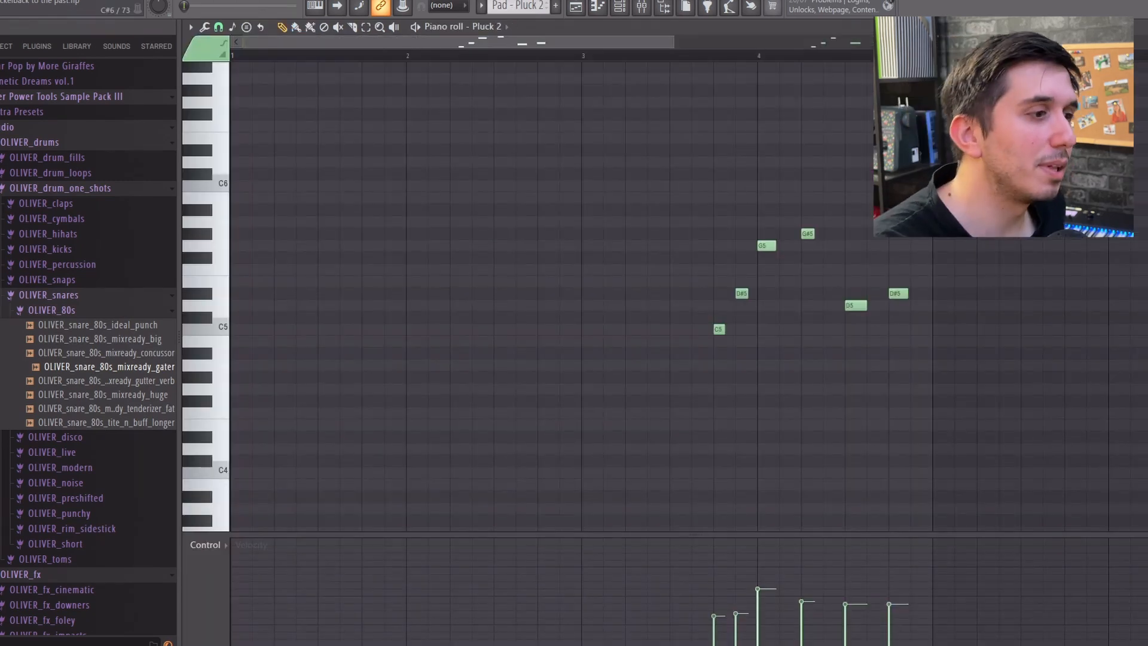
scroll(726, 177, down, 5)
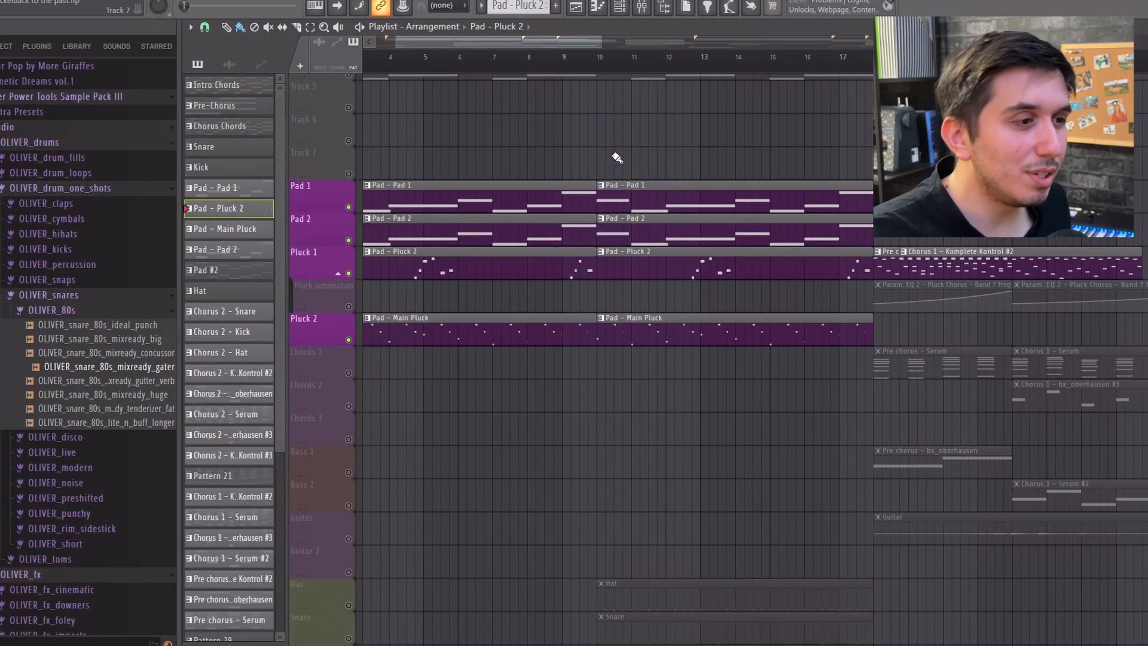
- Unmute the Kick and Snare tracks and audition the verse drums from bar 10
drag(808, 286, 879, 413)
scroll(789, 382, down, 1)
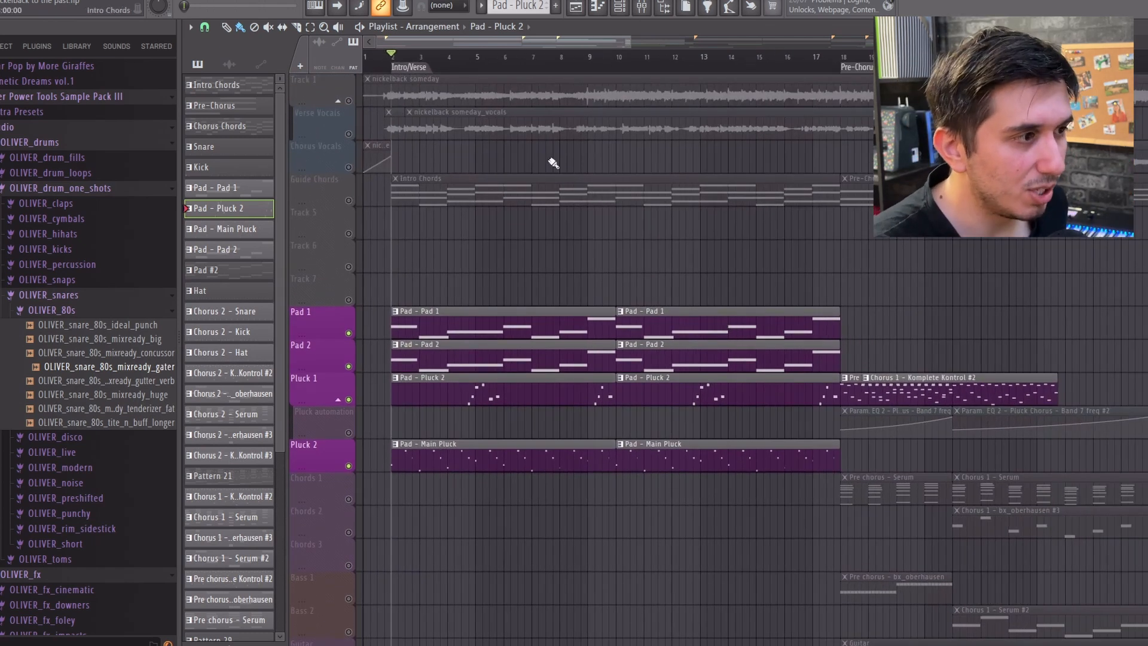
scroll(712, 327, down, 8)
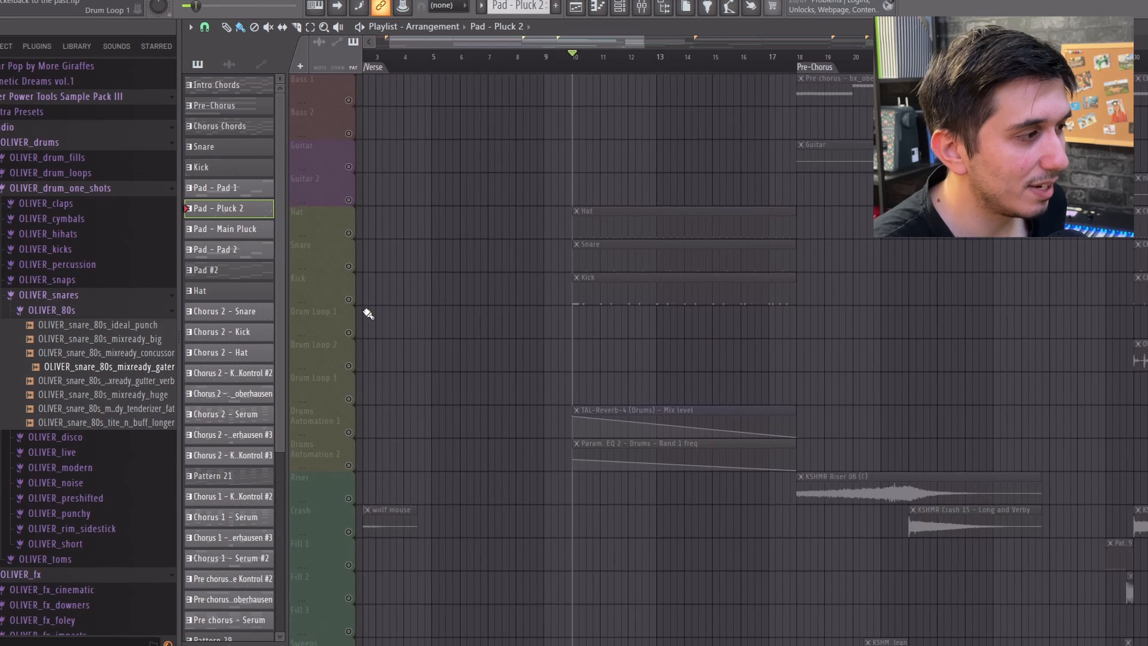
click(349, 300)
click(349, 267)
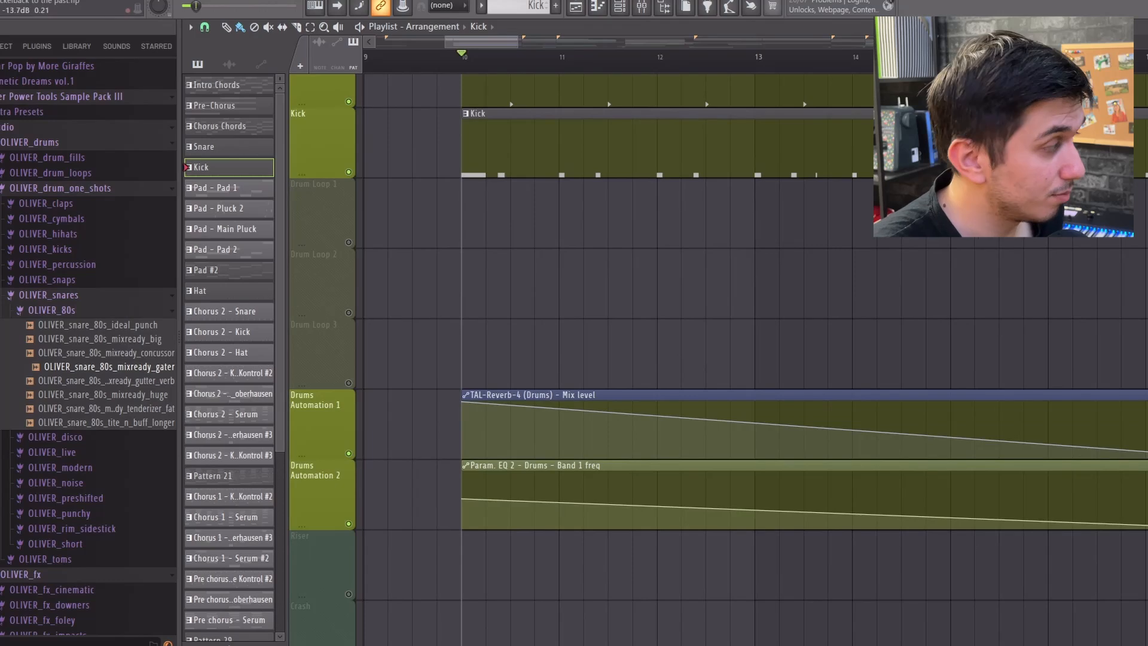
key(space)
- Solo the Guitar track and play back its clip from the start of the pre-chorus
scroll(851, 379, up, 3)
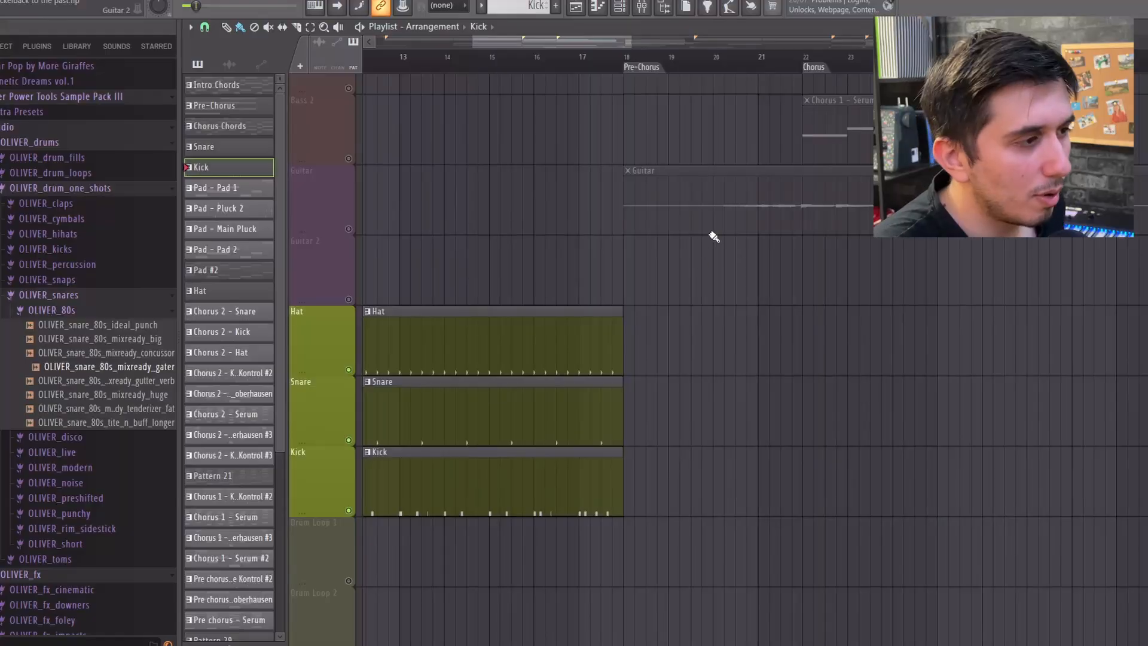
scroll(664, 403, up, 10)
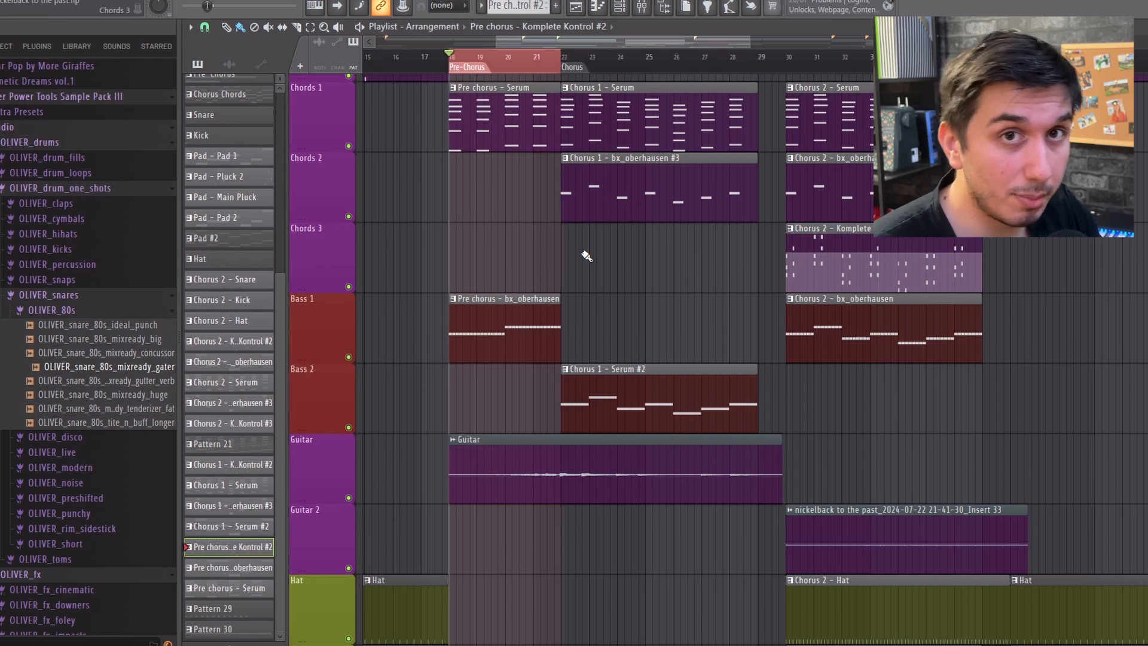
scroll(436, 389, down, 1)
scroll(432, 478, up, 4)
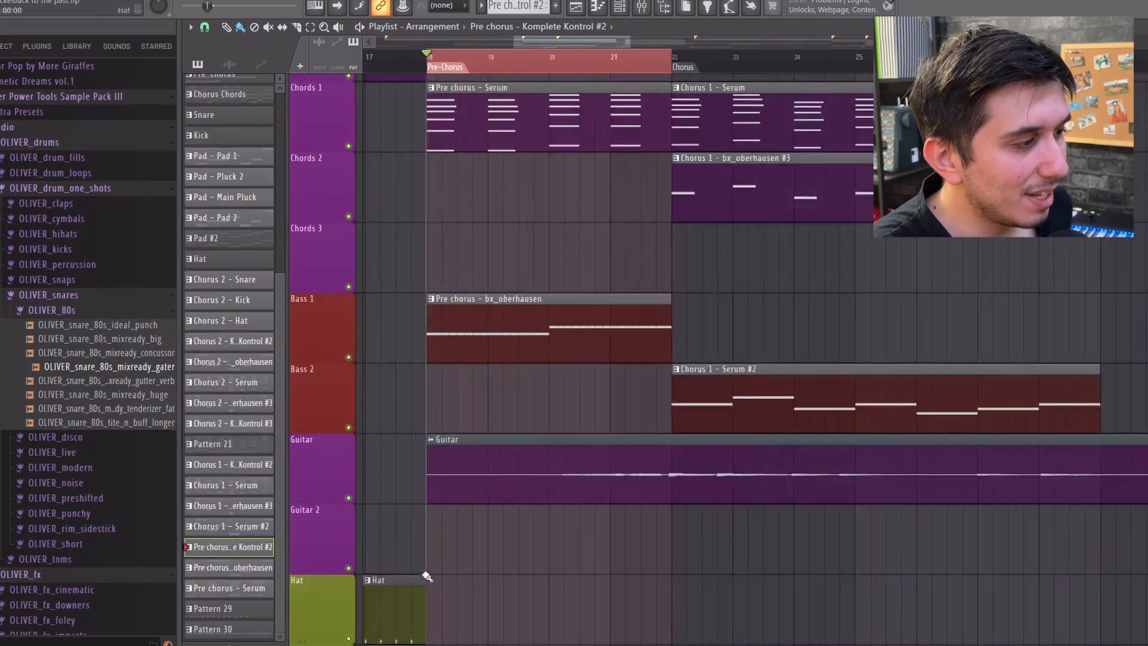
ctrl+click(349, 498)
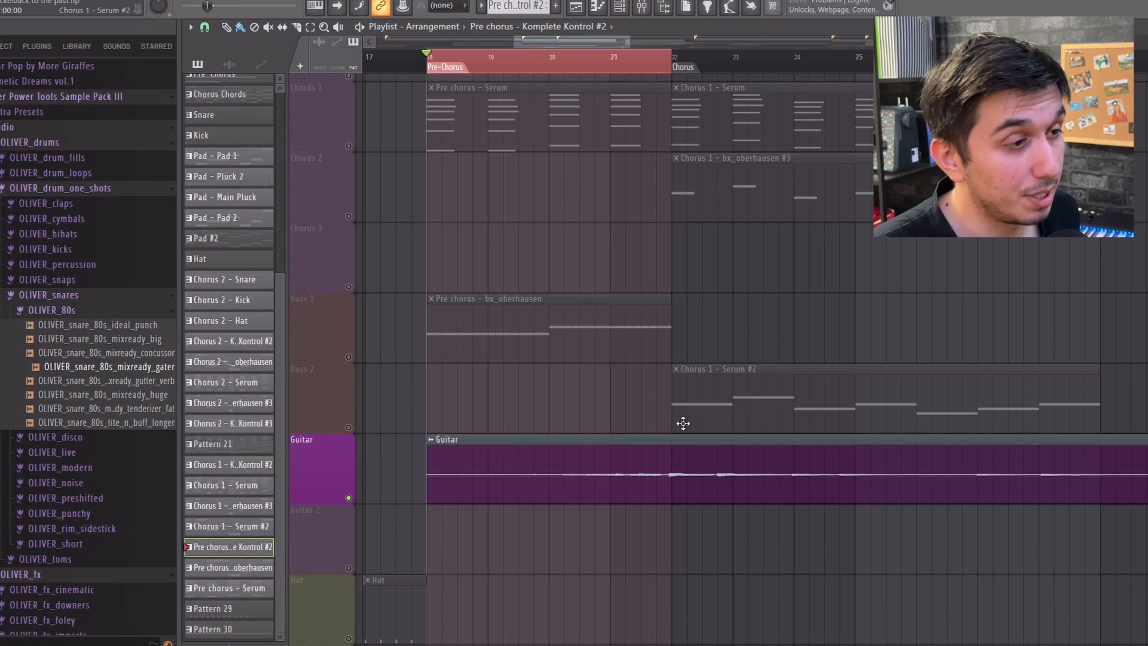
key(space)
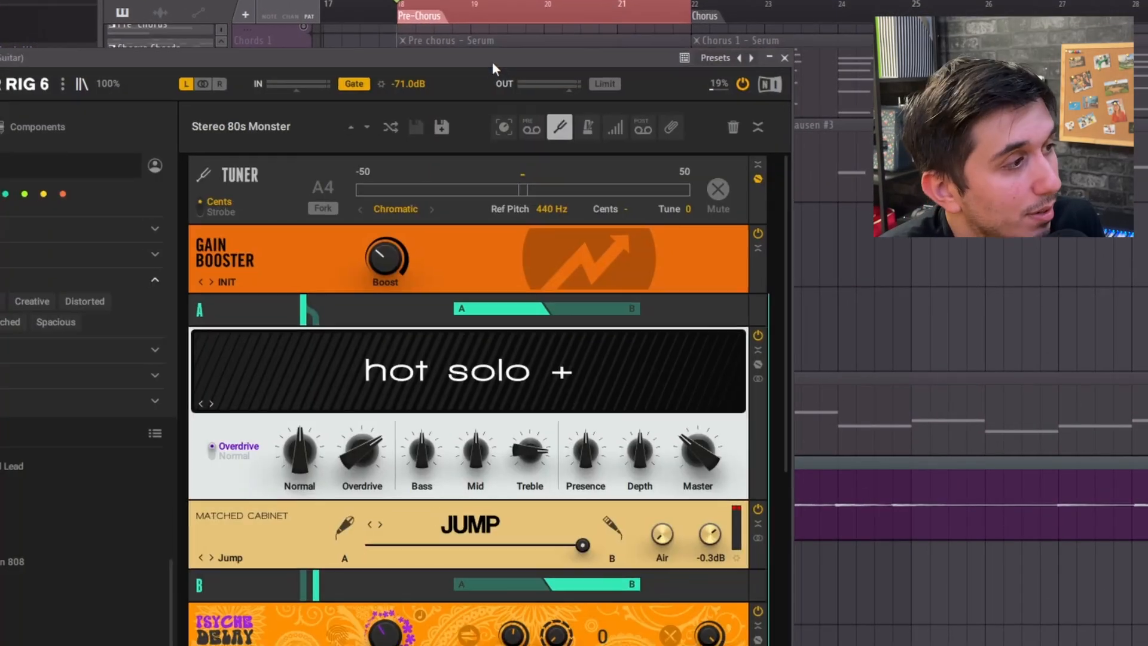
- Bring the guitar's Guitar Rig 6 effect window fully into view to examine the Stereo 80s Monster preset, and close it
drag(492, 62, 595, 0)
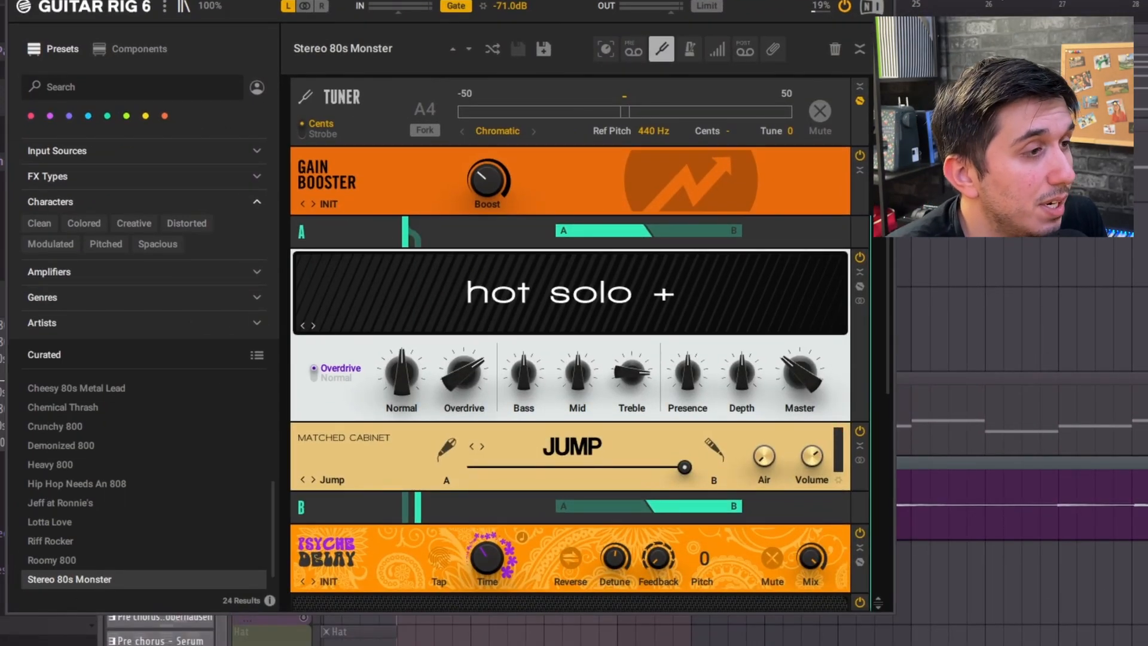
key(Escape)
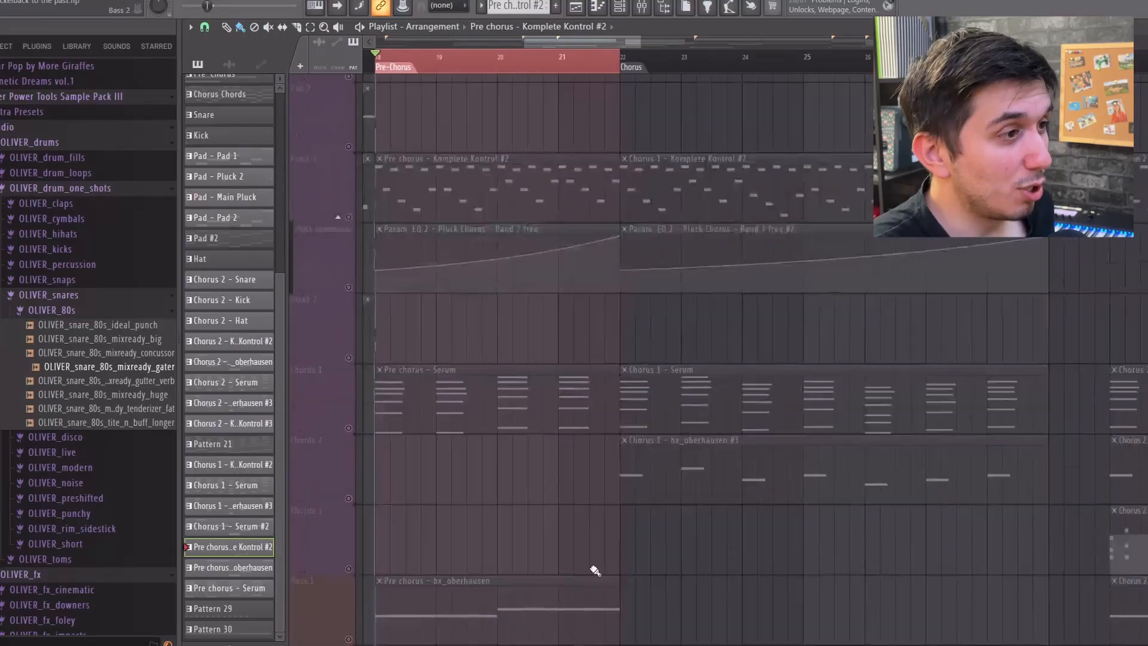
- Unmute the Pluck 1, Hat, Snare, Kick and drum loop tracks for the second chorus
scroll(692, 155, up, 3)
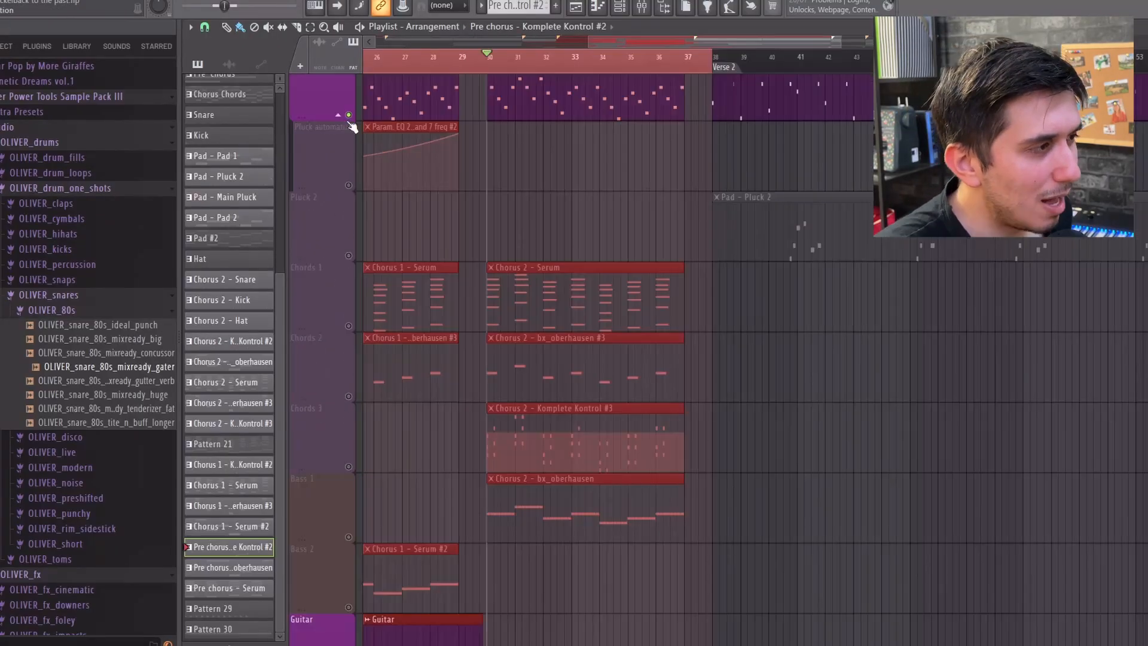
click(348, 116)
scroll(458, 349, down, 8)
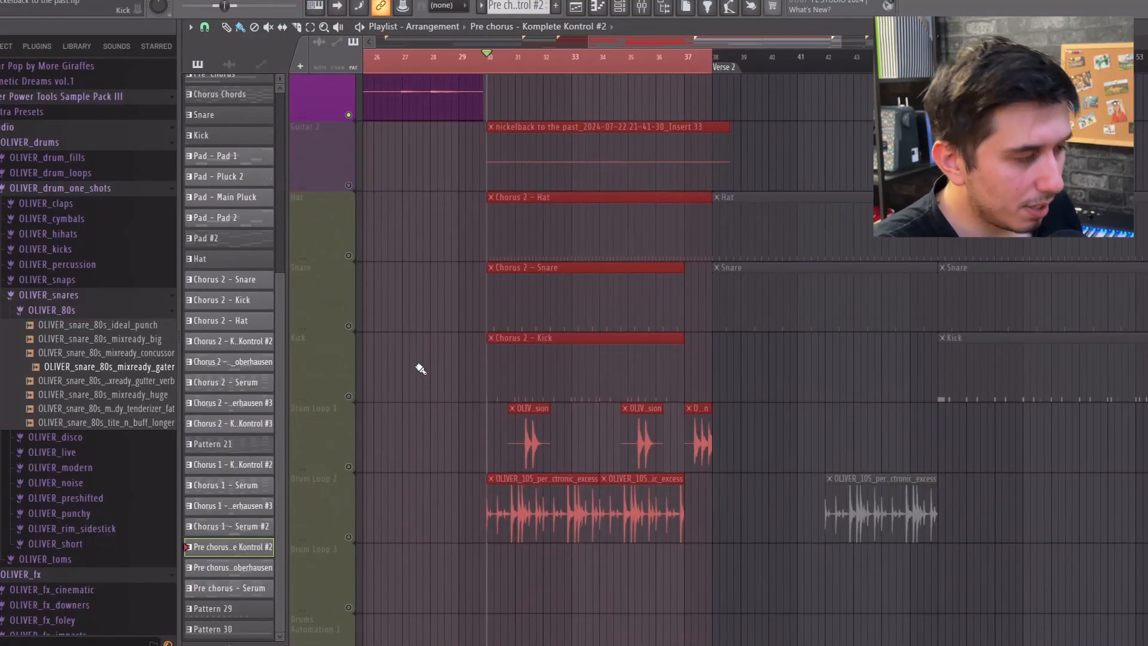
scroll(545, 384, up, 5)
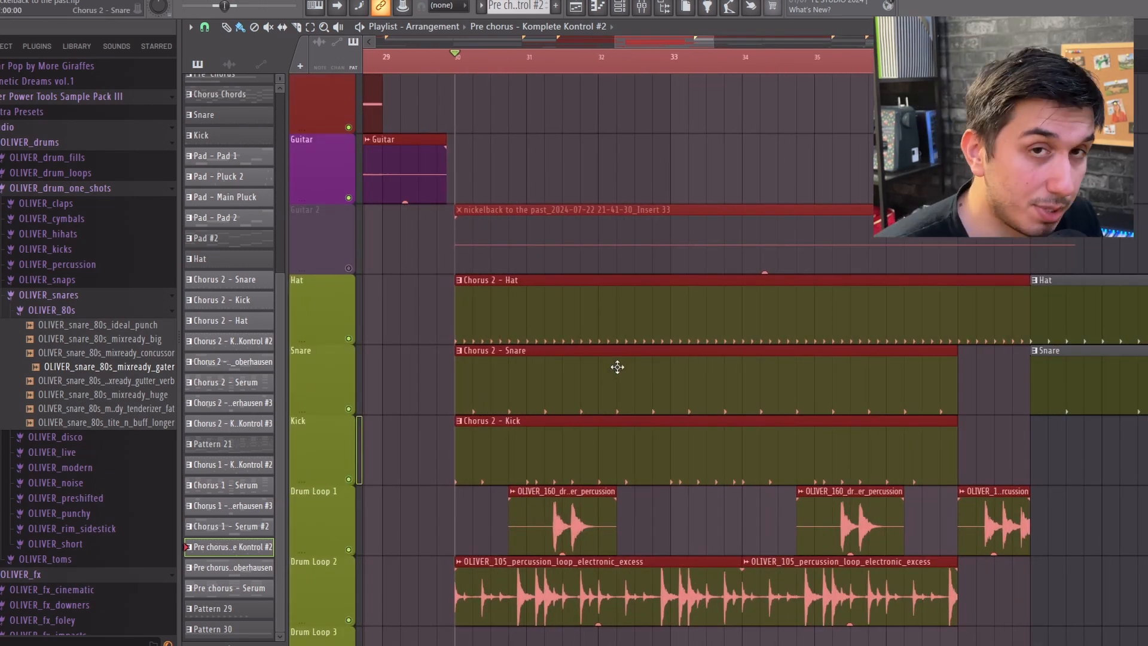
scroll(614, 362, down, 3)
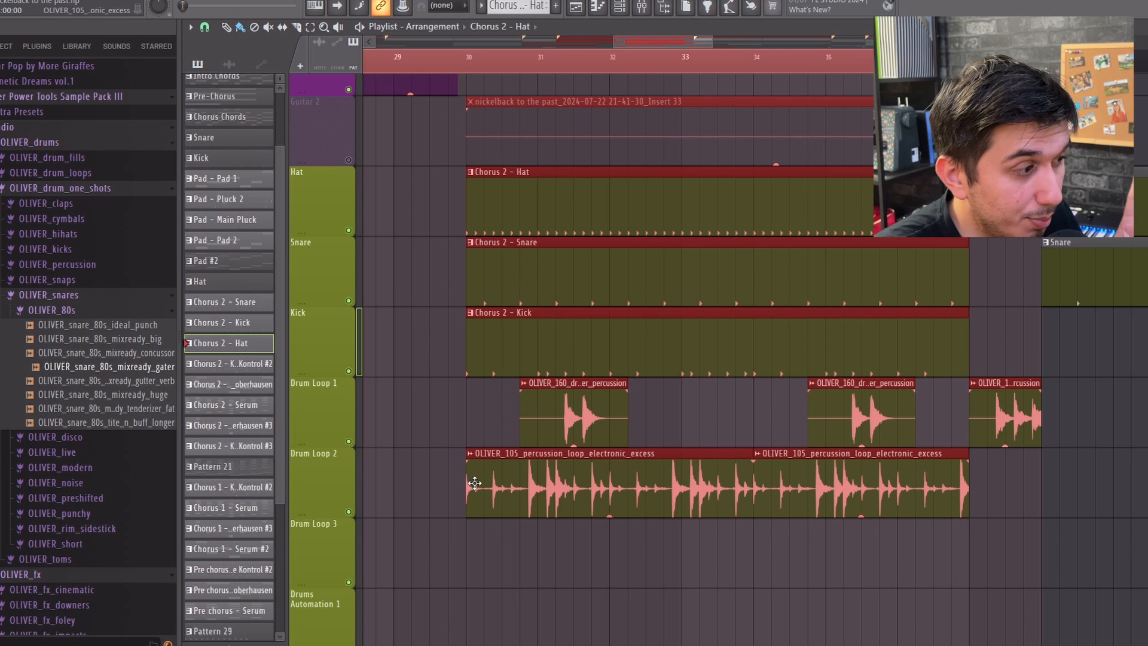
- Inspect the sample settings of the OLIVER_105 percussion loop in Drum Loop 2, and open those of the OLIVER_160 clip in Drum Loop 1
double_click(475, 483)
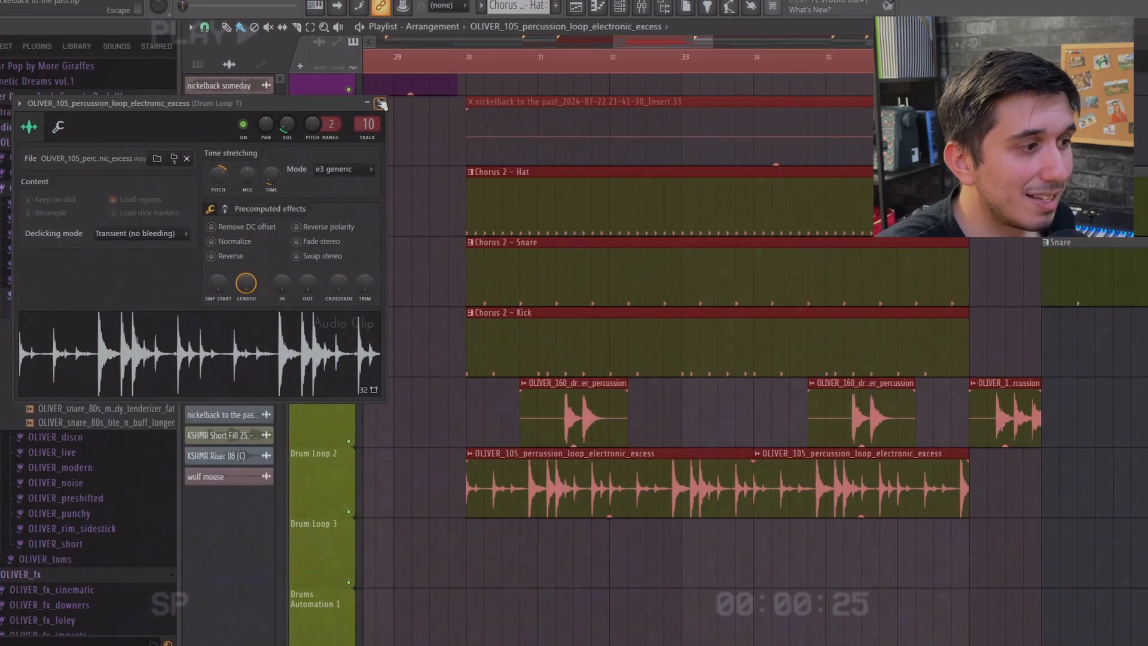
click(380, 103)
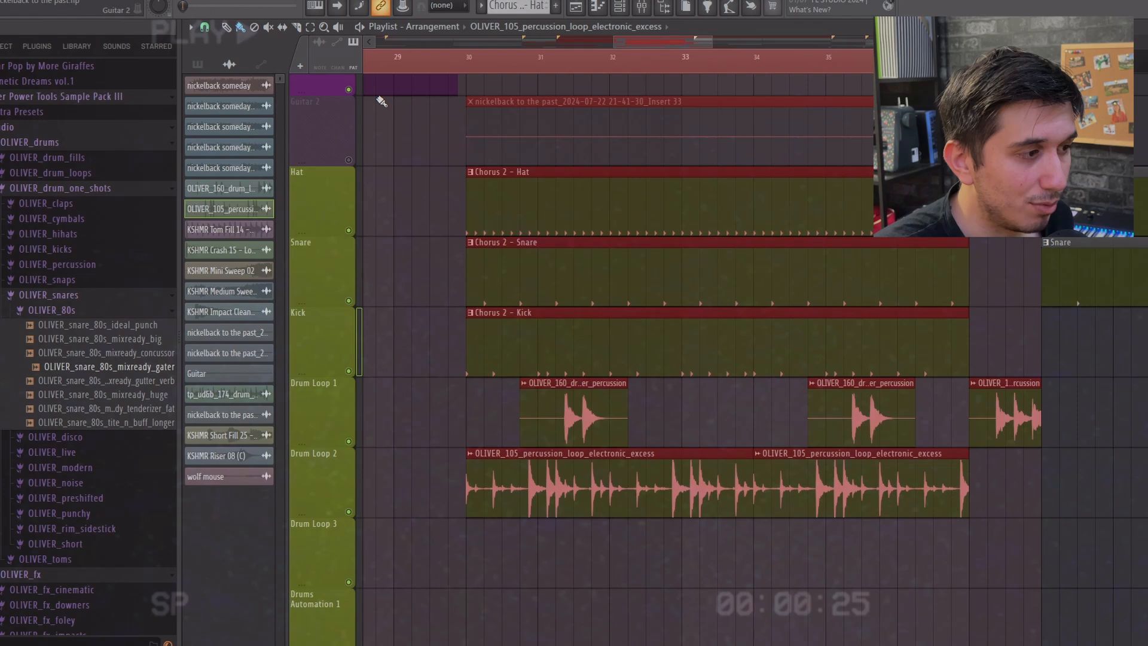
double_click(559, 407)
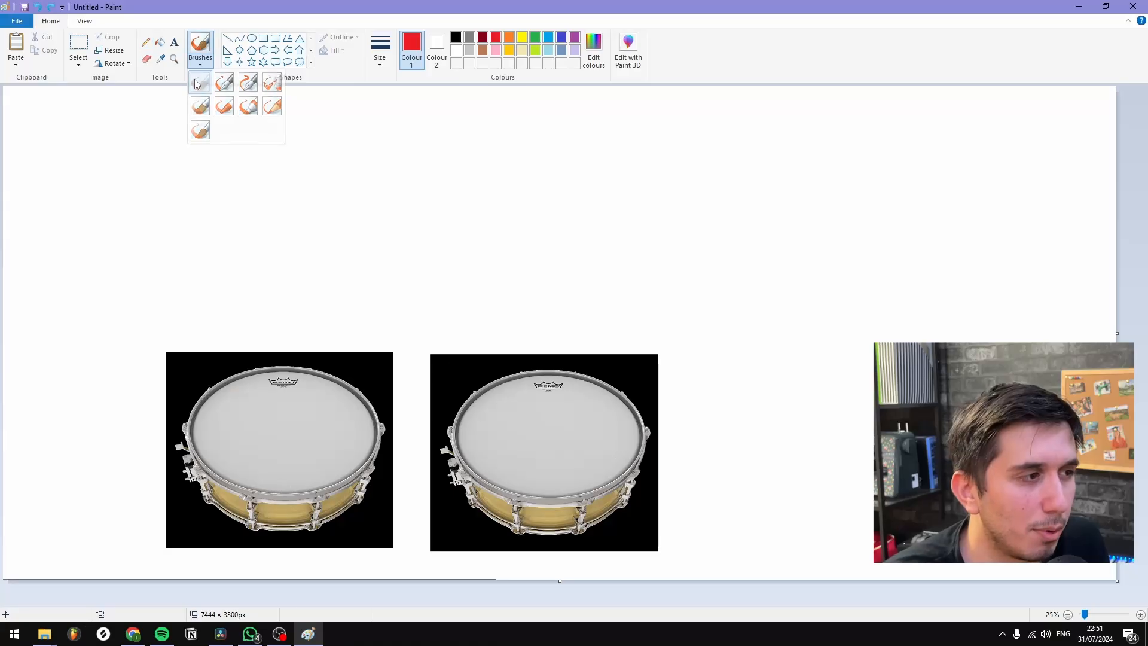
- In Paint, choose a line thickness for drawing with the red brush over the snare drum pictures
click(378, 59)
click(406, 154)
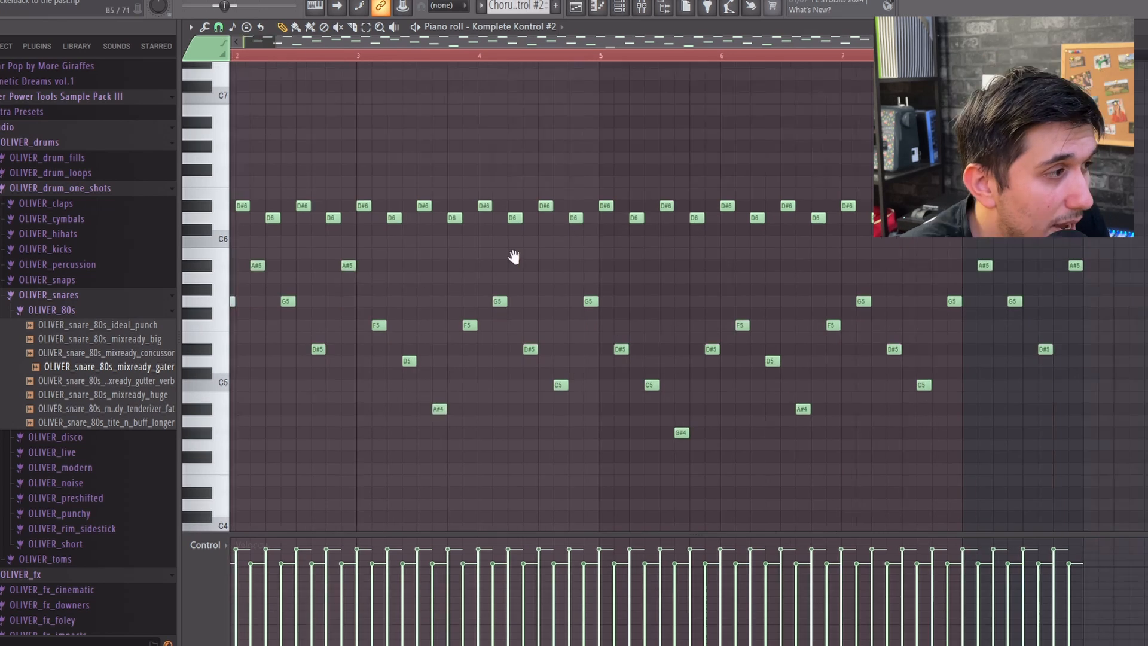
- In FL Studio, audition the Chorus 2 Komplete Kontrol #2 pluck melody in the piano roll and return to the playlist
scroll(443, 230, down, 1)
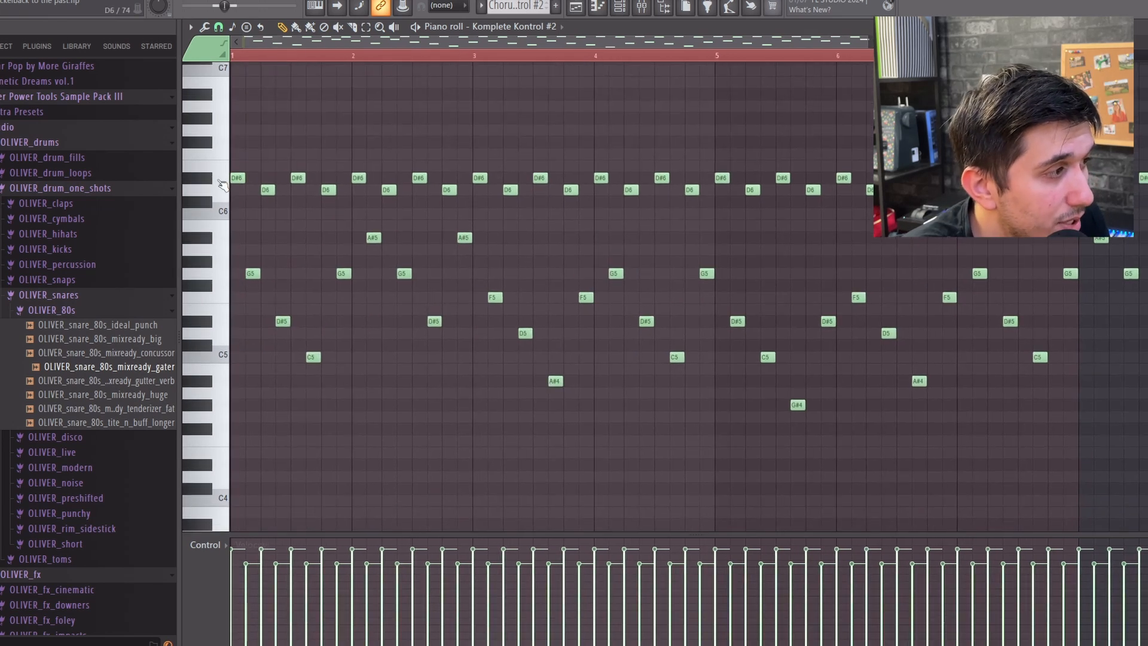
key(space)
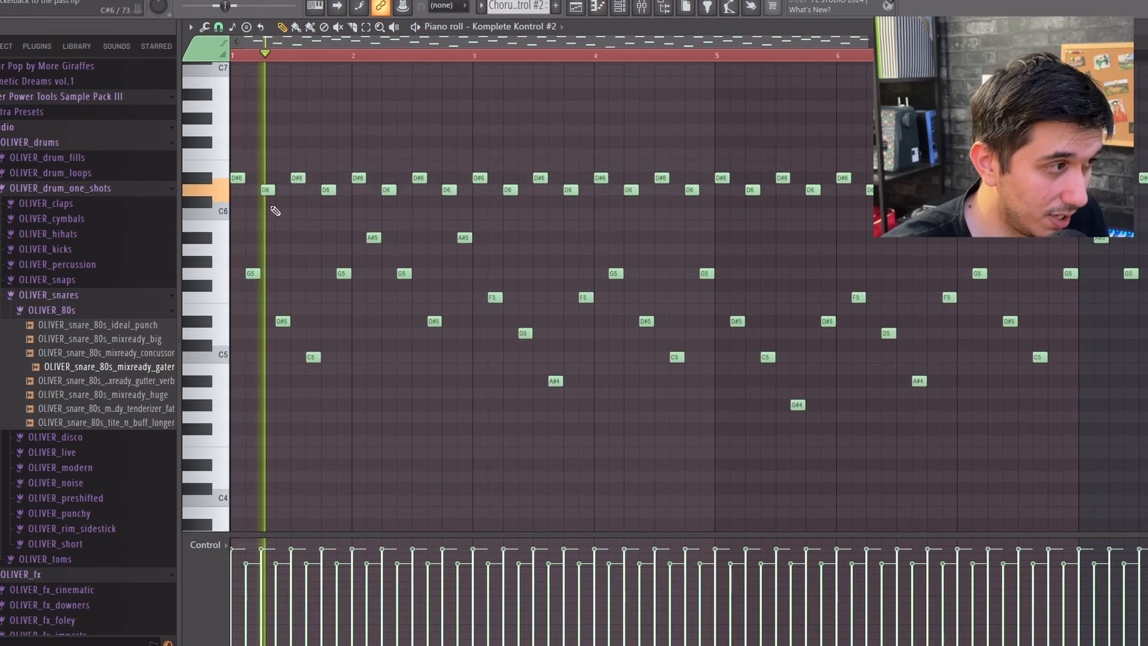
key(space)
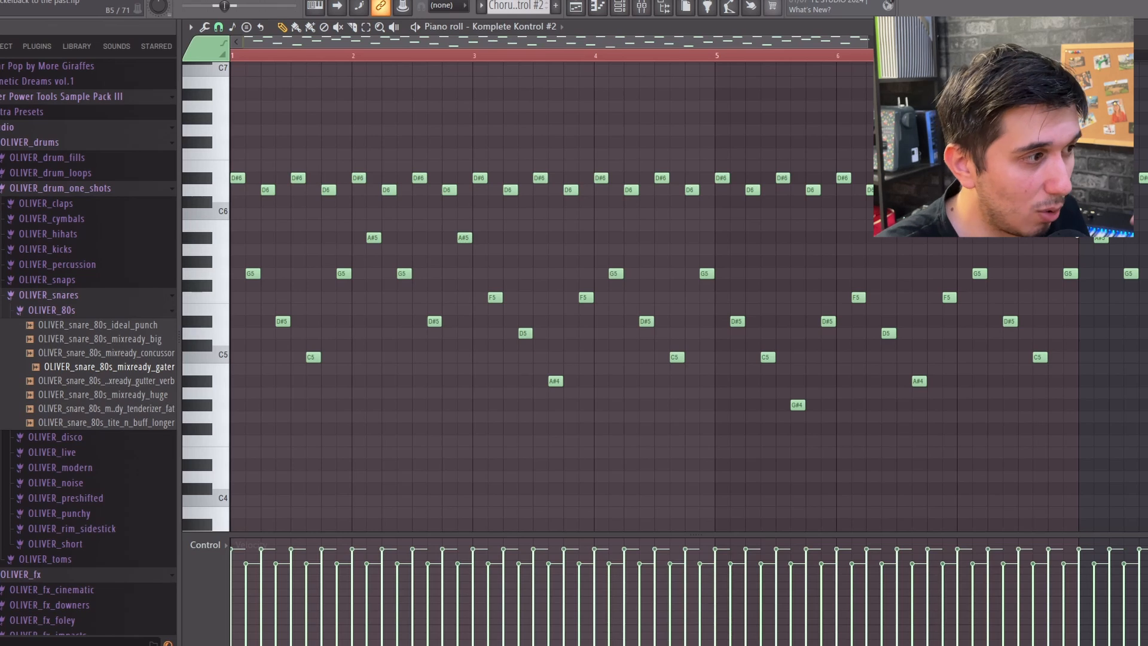
click(577, 6)
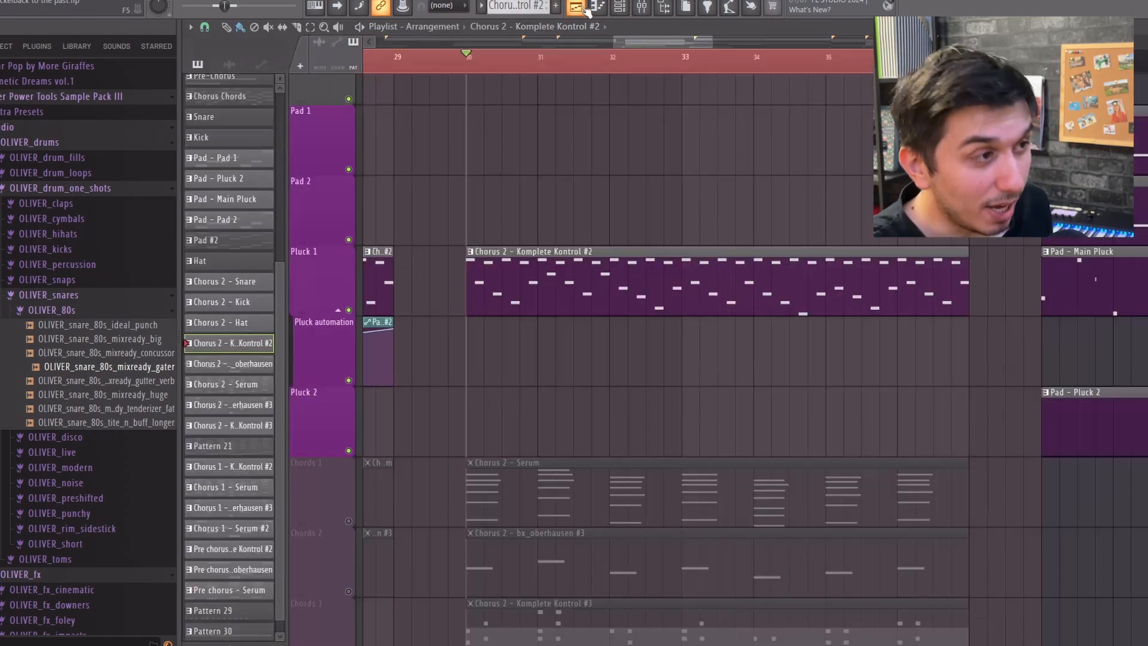
- Examine the Chorus 2 Serum chord notes in the piano roll, briefly checking the channel rack
scroll(574, 325, down, 4)
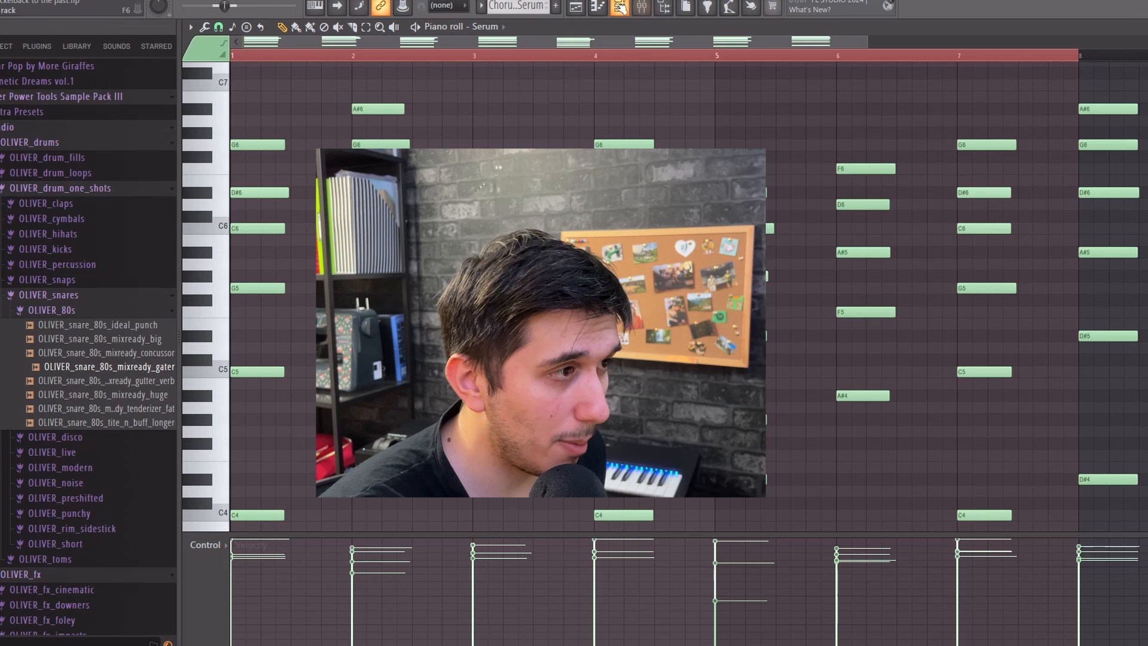
key(F6)
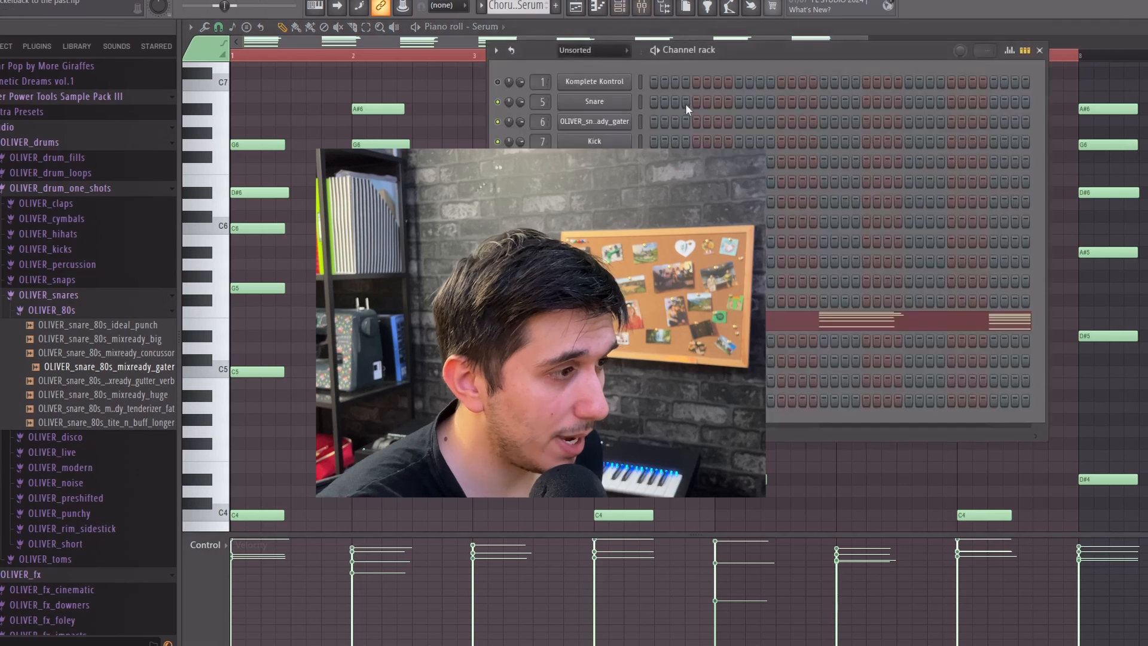
key(F6)
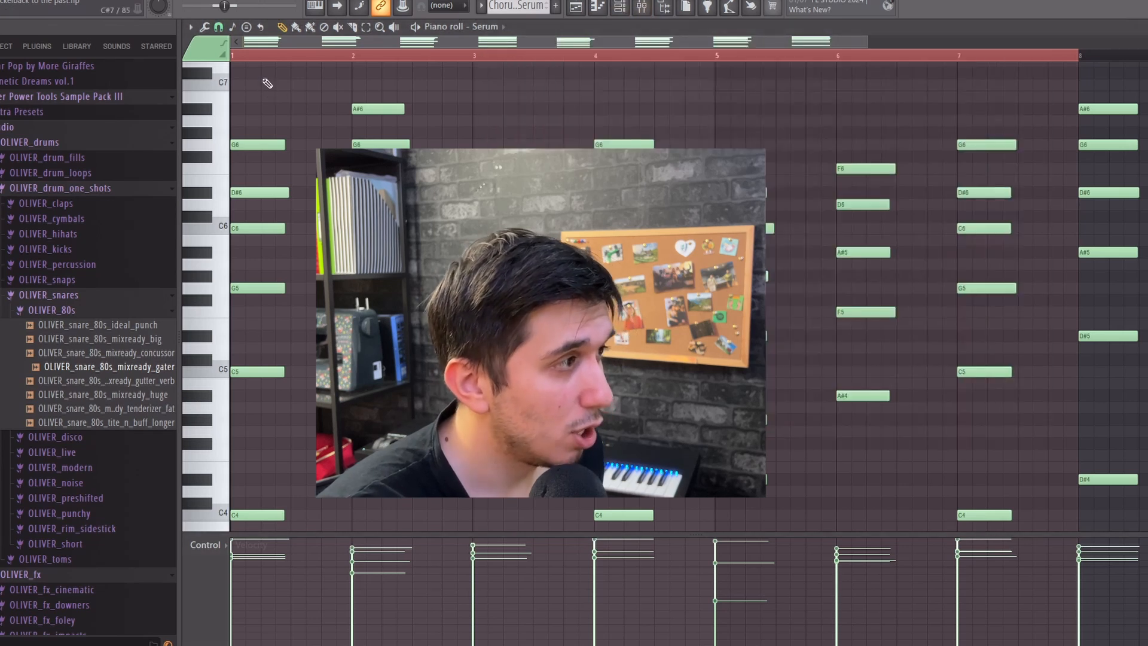
key(l)
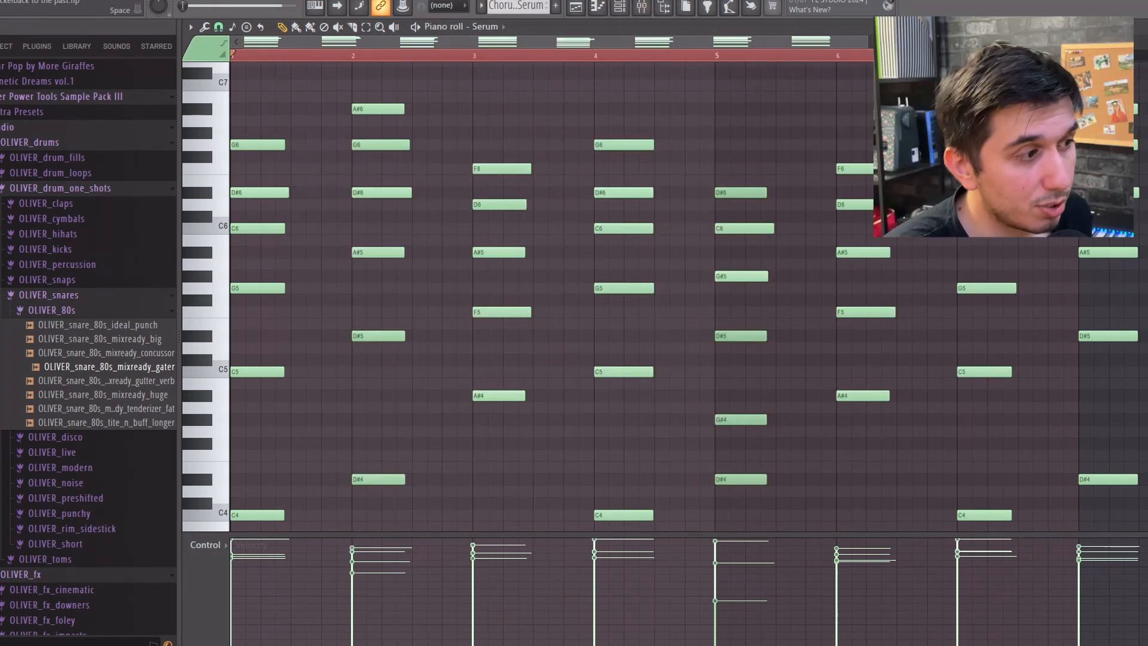
scroll(648, 269, down, 3)
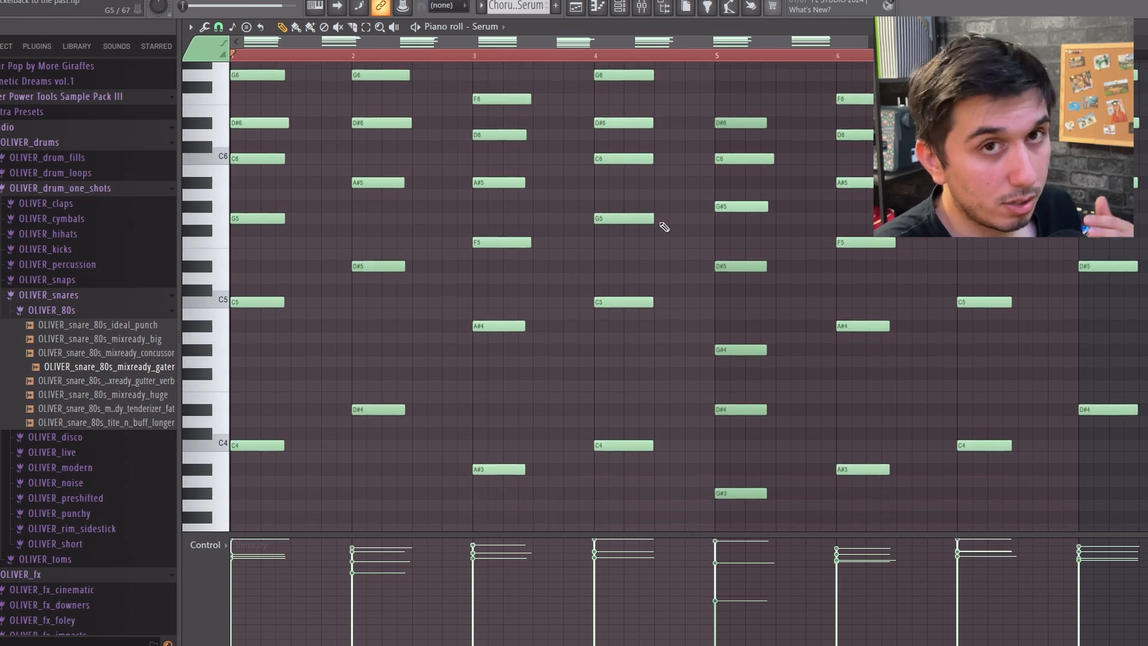
- Audition the Chorus 2 Serum chords in the piano roll, following the notes during playback
scroll(662, 224, down, 3)
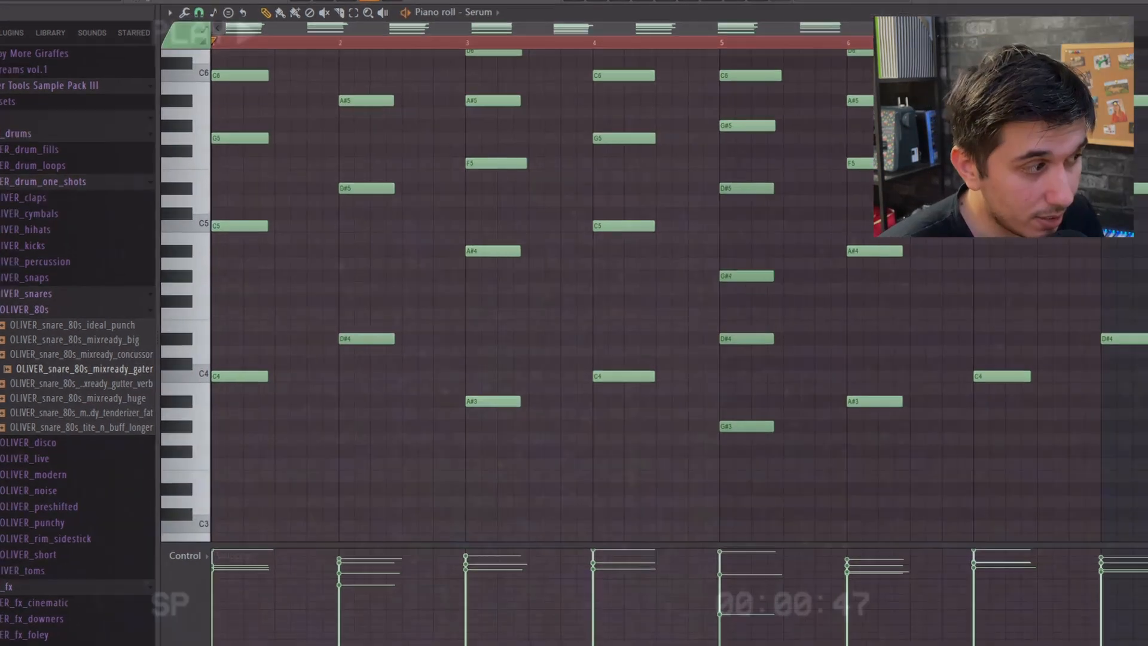
key(space)
scroll(527, 258, up, 4)
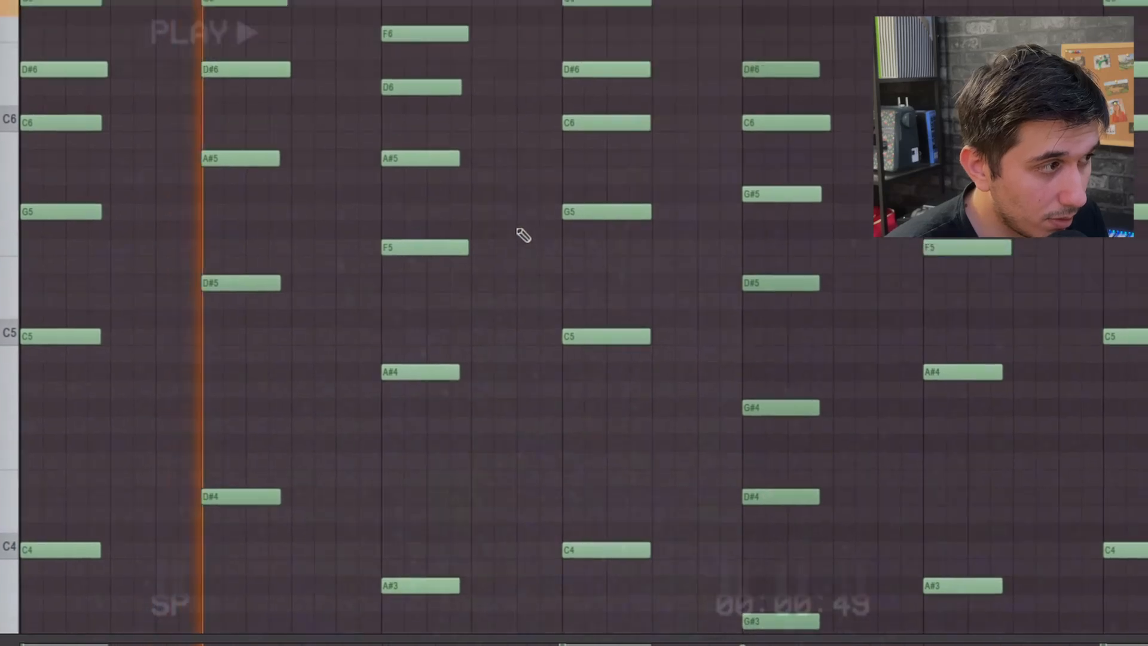
scroll(514, 226, up, 3)
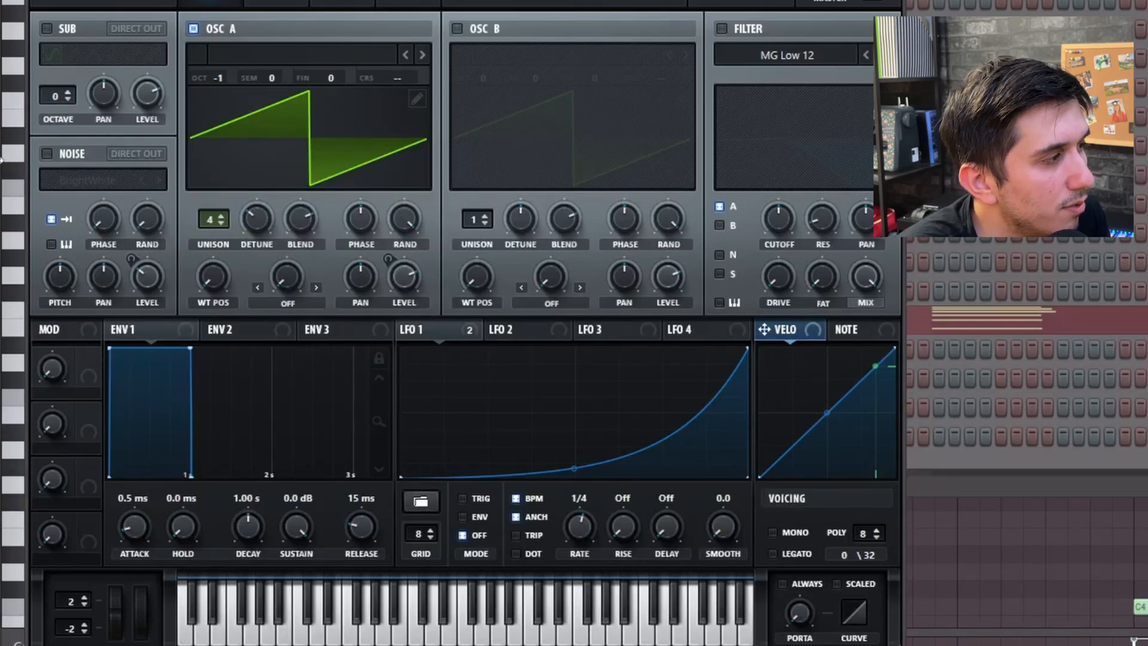
- Inspect Serum's effects chain with Hyper/Dimension, Chorus and Reverb
click(288, 5)
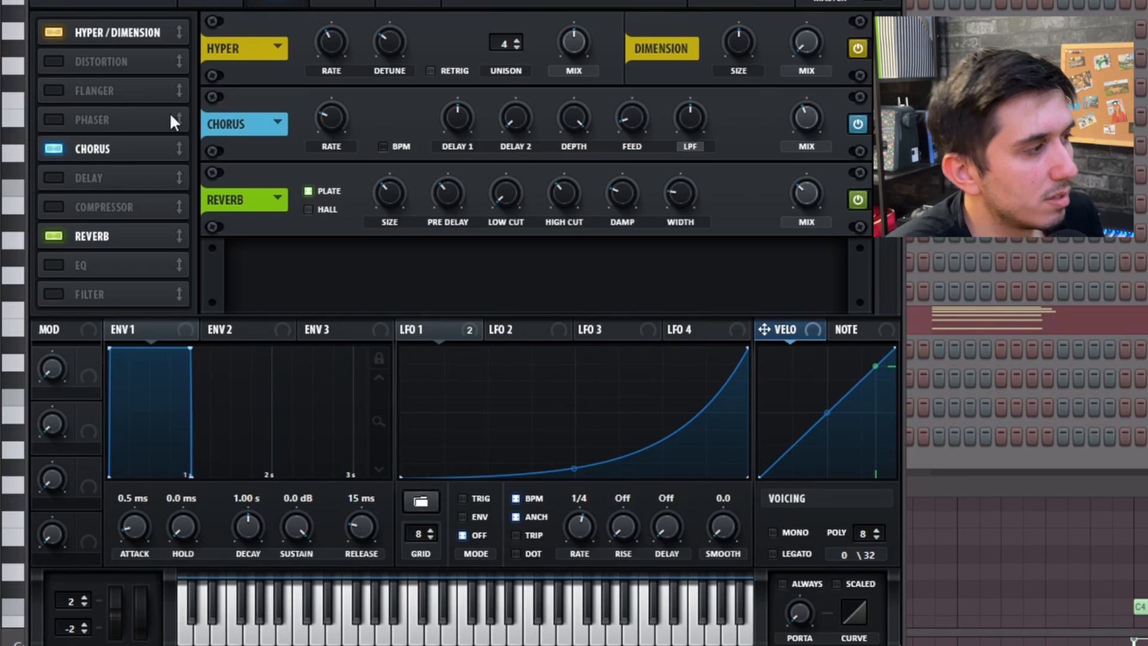
click(118, 1)
click(211, 2)
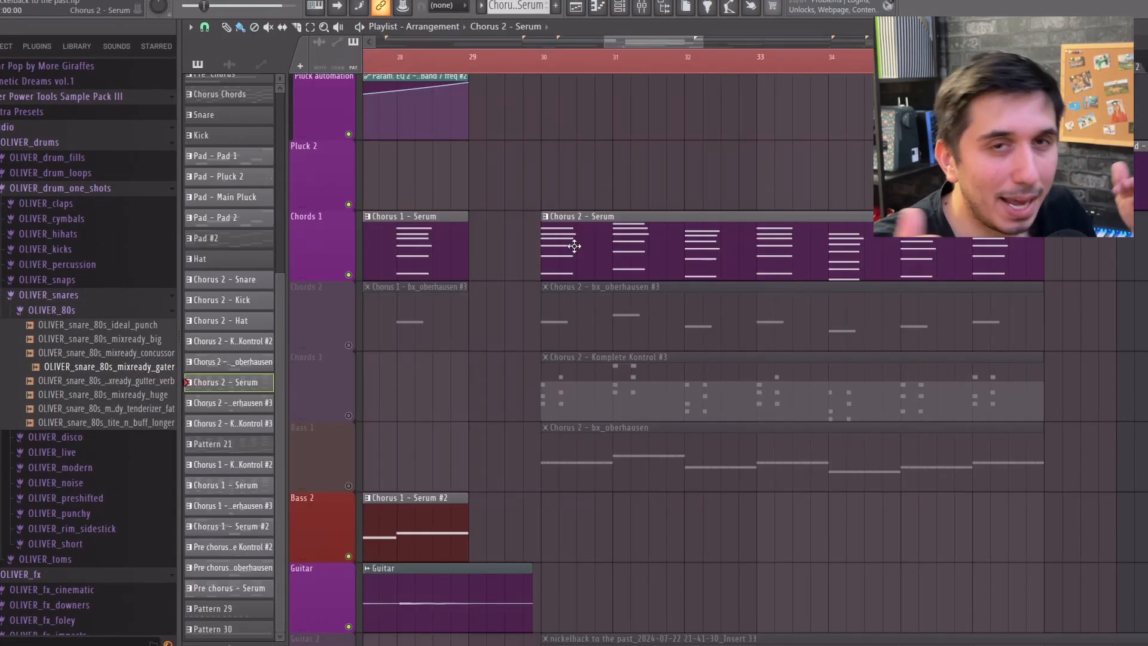
- Briefly view the Chorus 2 bx_oberhausen #3 notes, and solo the Chords 1 track with Chords 2 unmuted
double_click(608, 339)
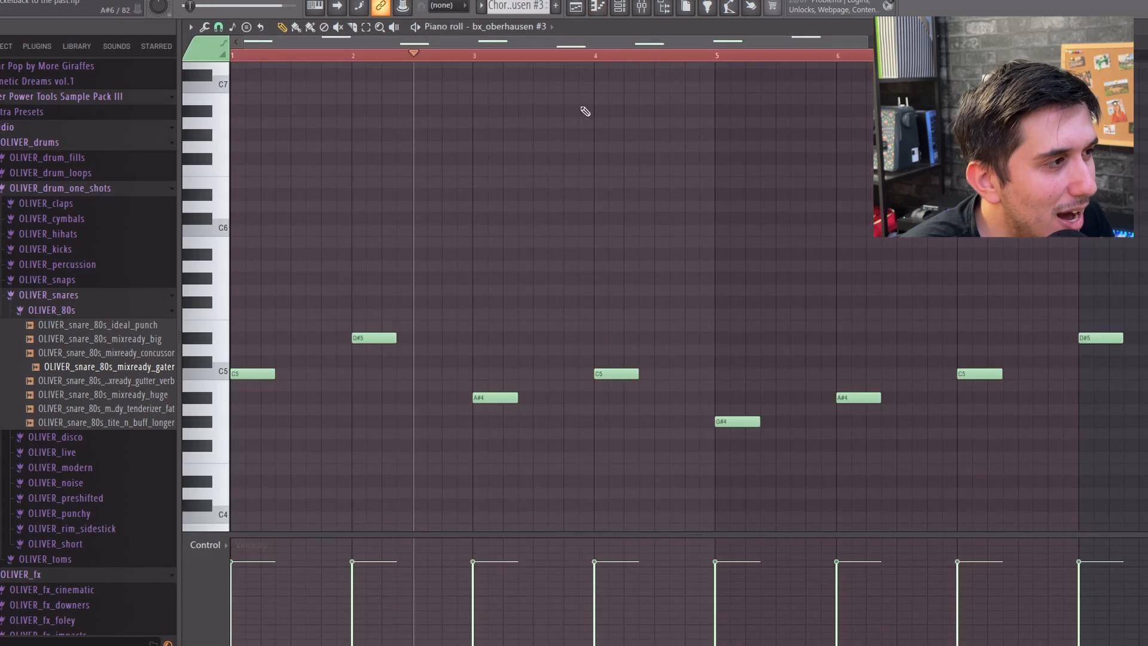
click(614, 7)
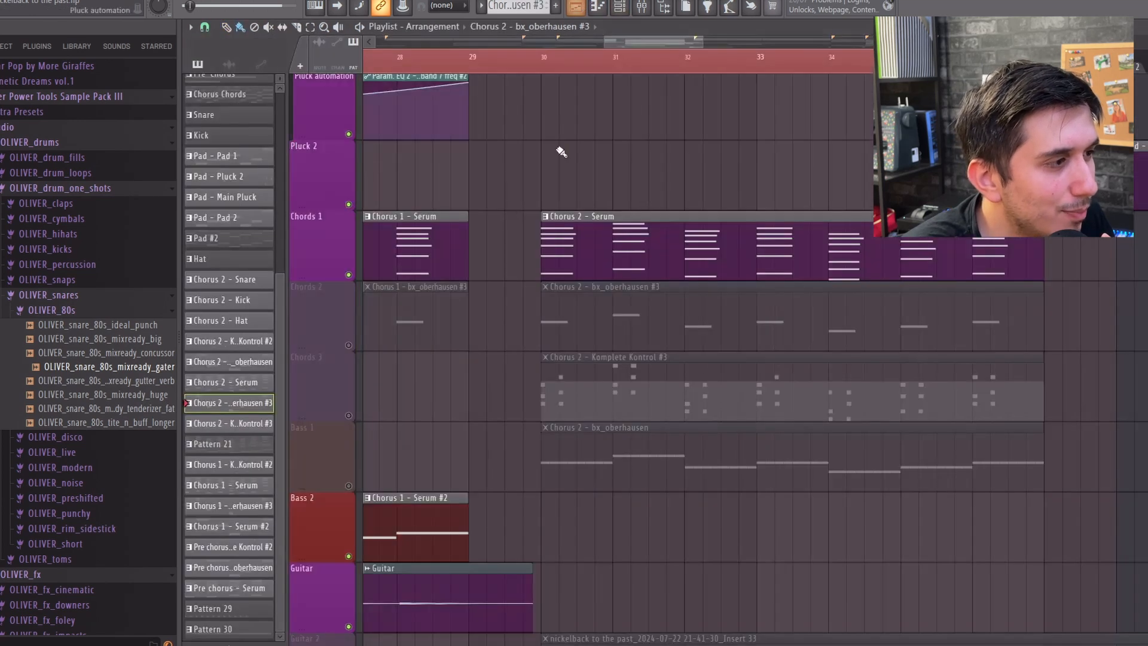
right_click(350, 276)
click(349, 346)
- Examine the bx_oberhausen #3 synth behind the Chords 2 notes, moving its plugin window for a clear view
double_click(671, 317)
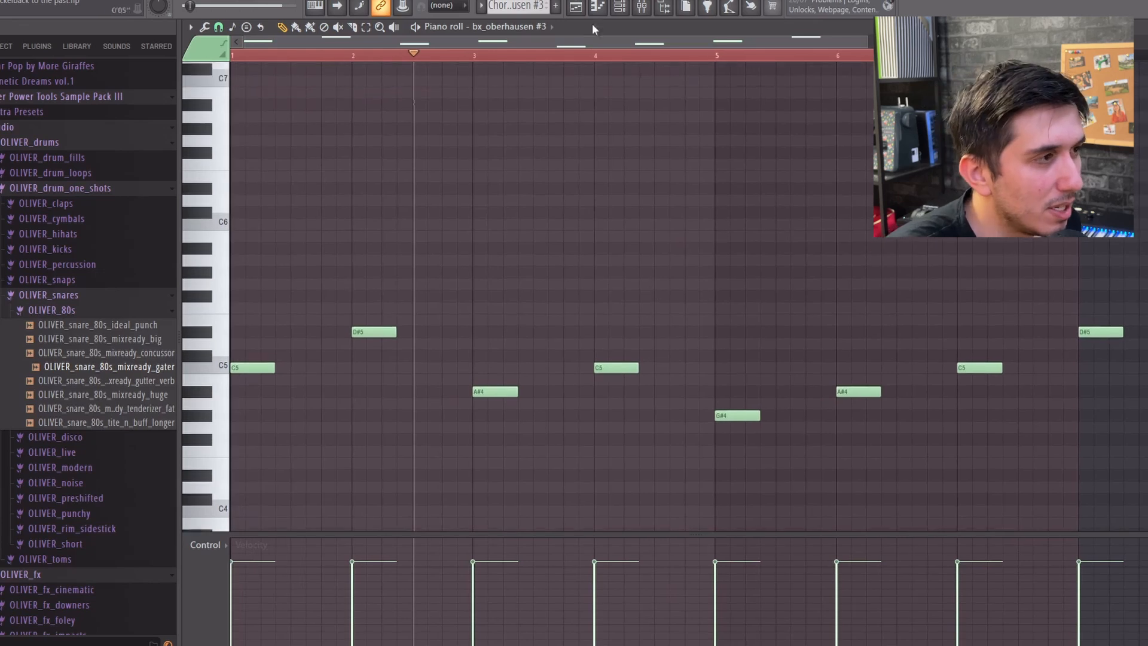
click(620, 7)
click(611, 344)
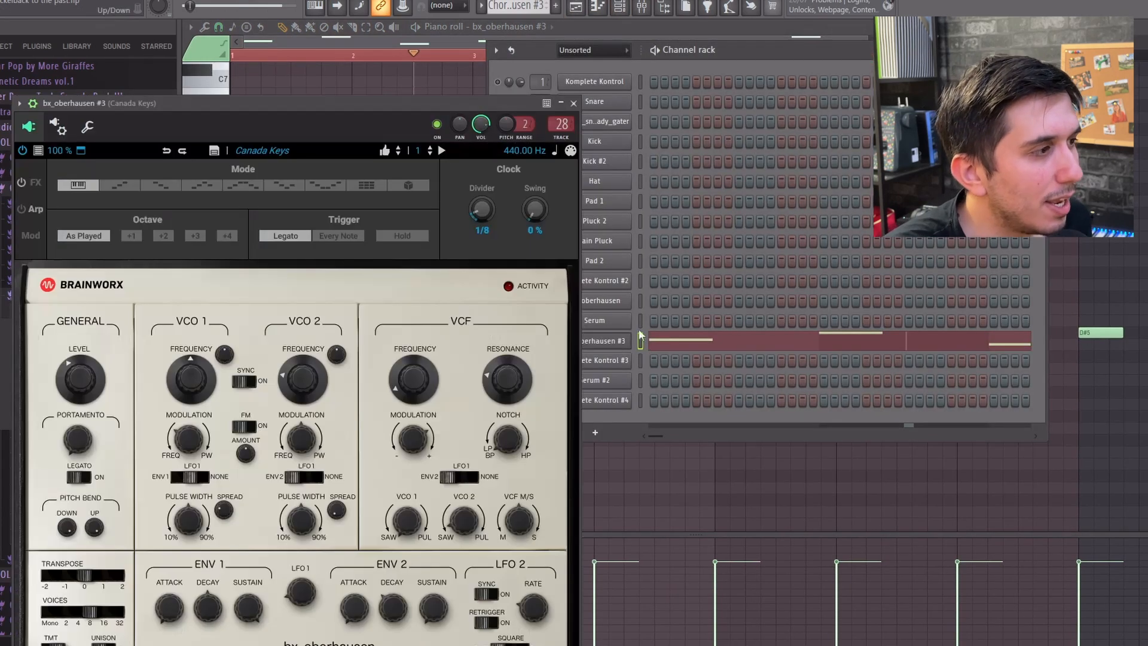
drag(117, 121, 161, 89)
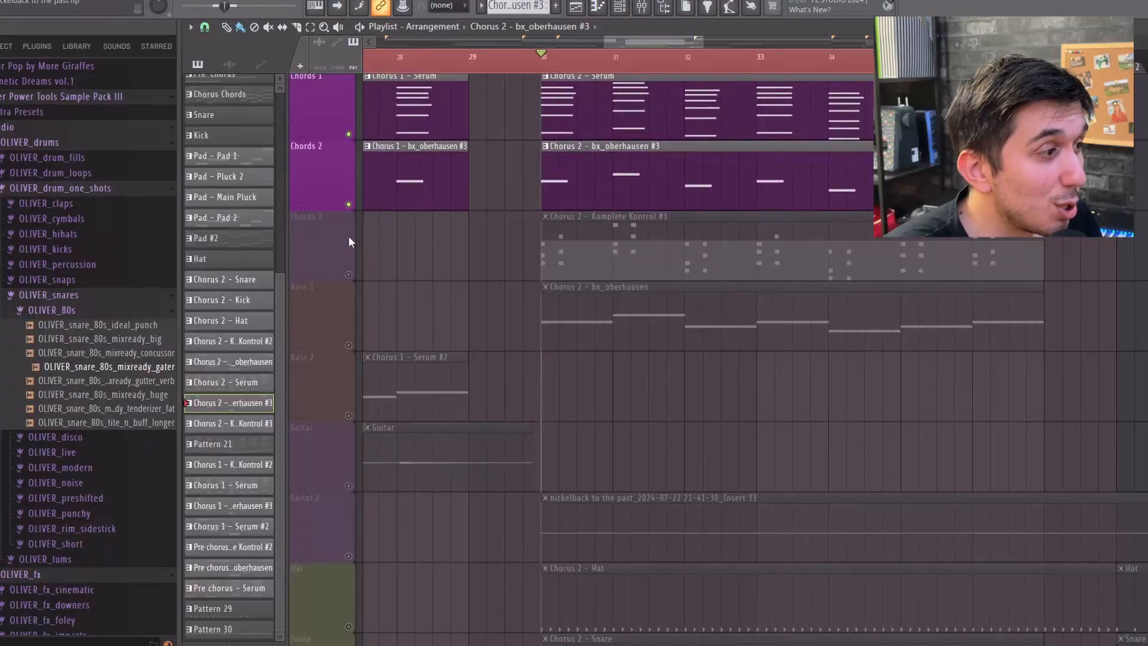
- Unmute the Chords 3 track and open the Komplete Kontrol #3 instrument behind its Chorus 2 notes
click(349, 275)
double_click(595, 263)
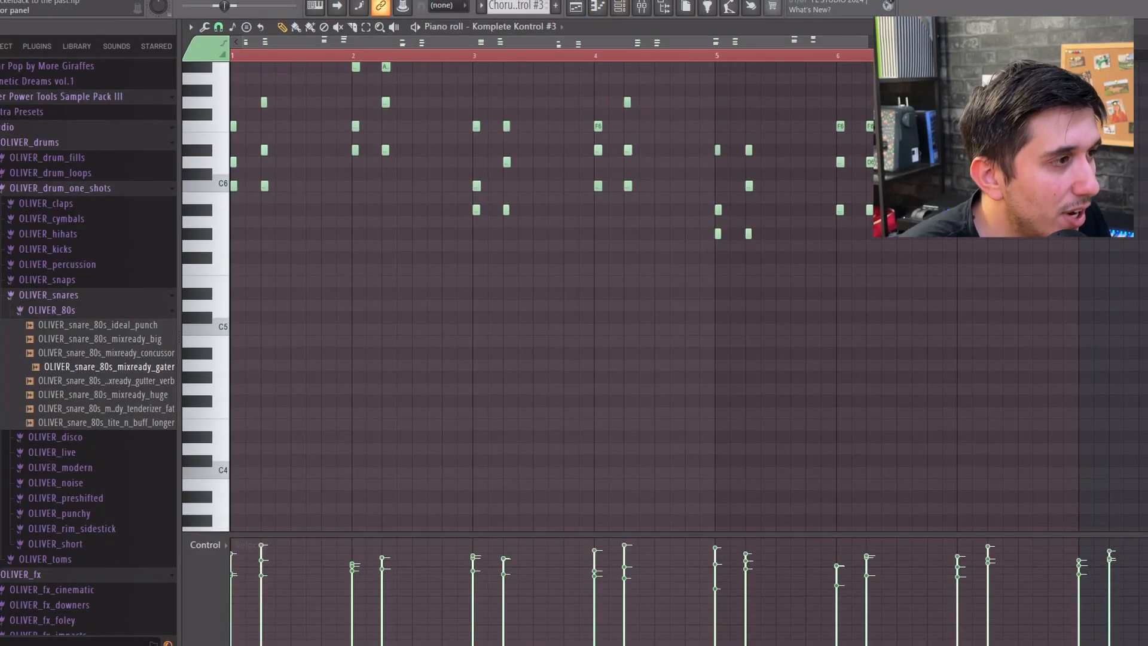
click(620, 6)
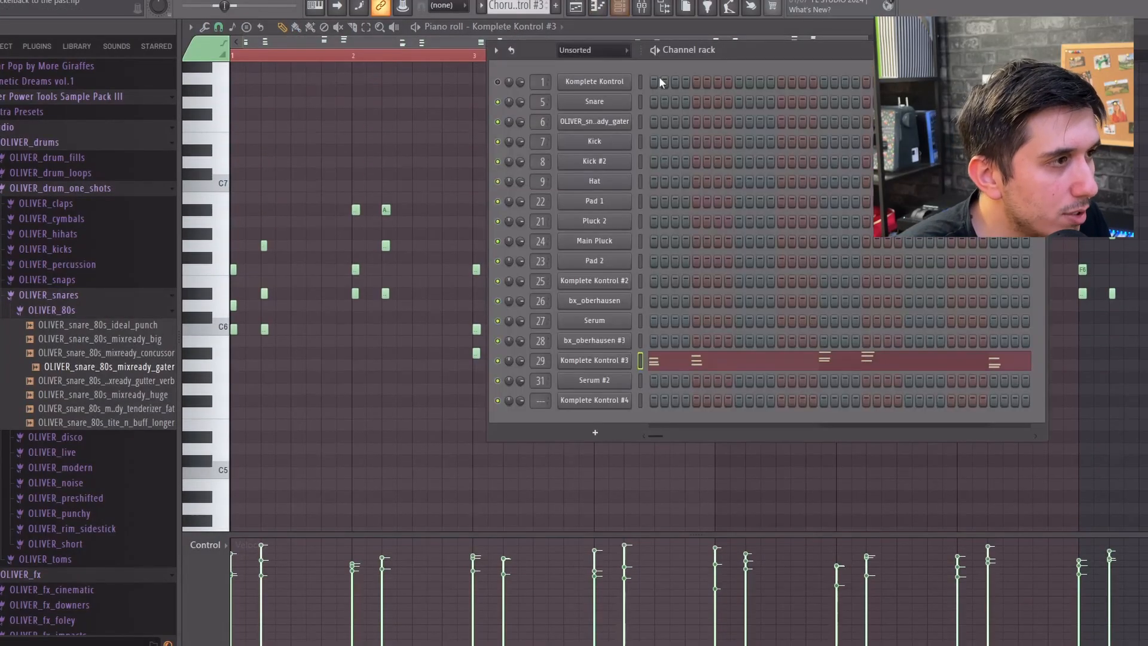
click(598, 361)
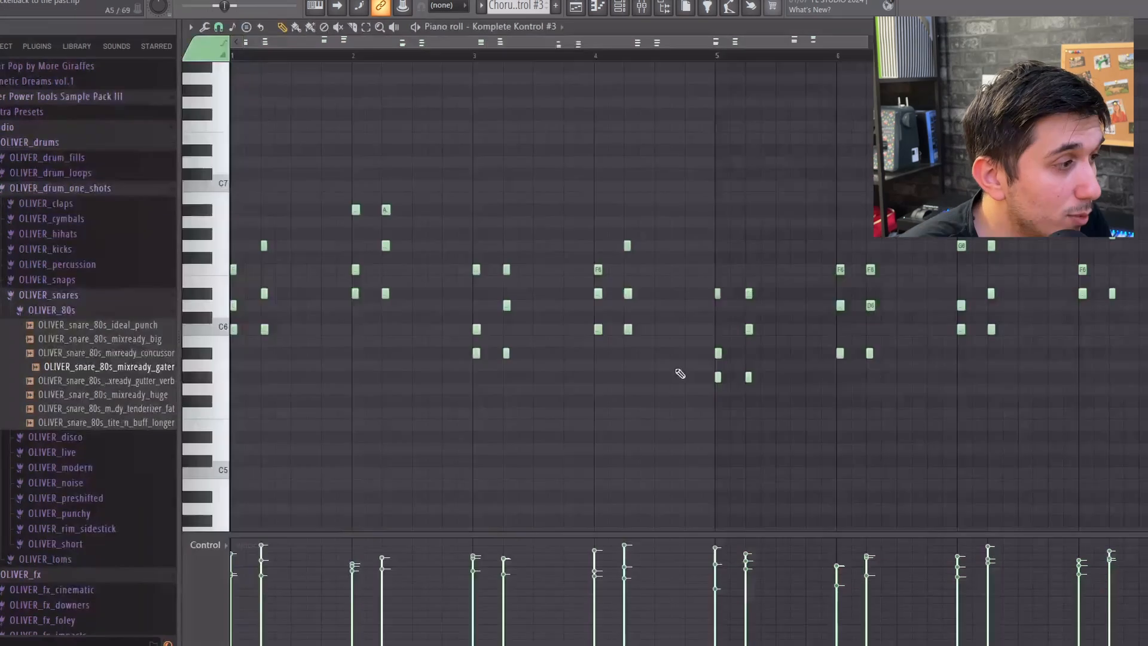
- Examine the short Komplete Kontrol #3 chord notes up close in the piano roll and return to the playlist
scroll(950, 422, up, 3)
scroll(423, 364, up, 1)
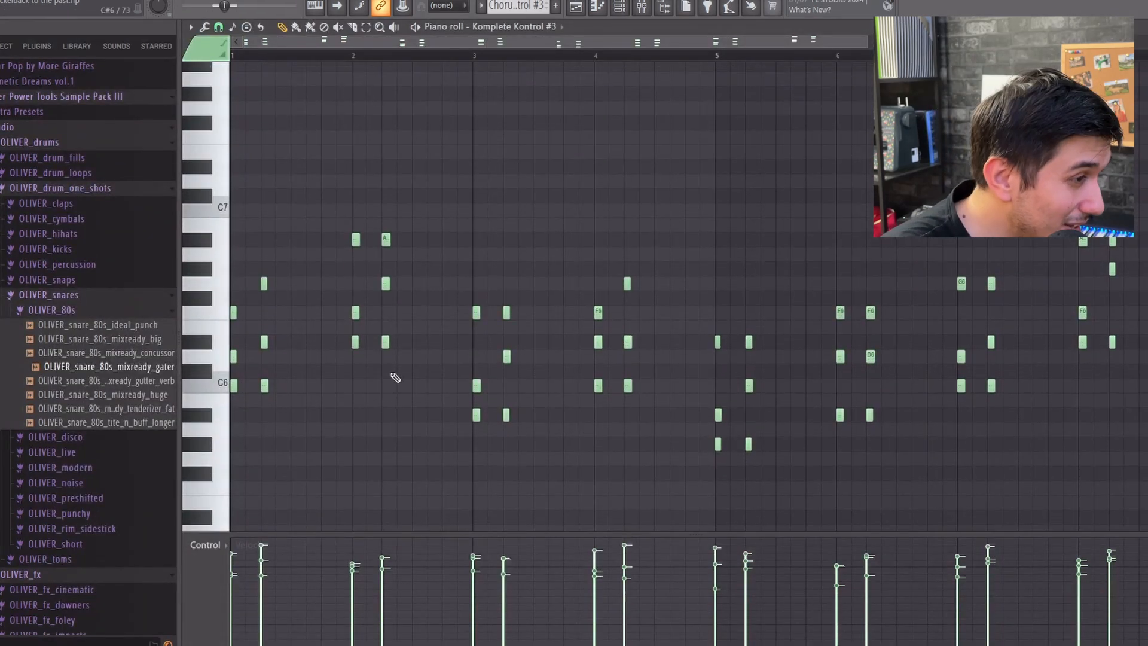
scroll(396, 377, up, 3)
scroll(408, 392, down, 1)
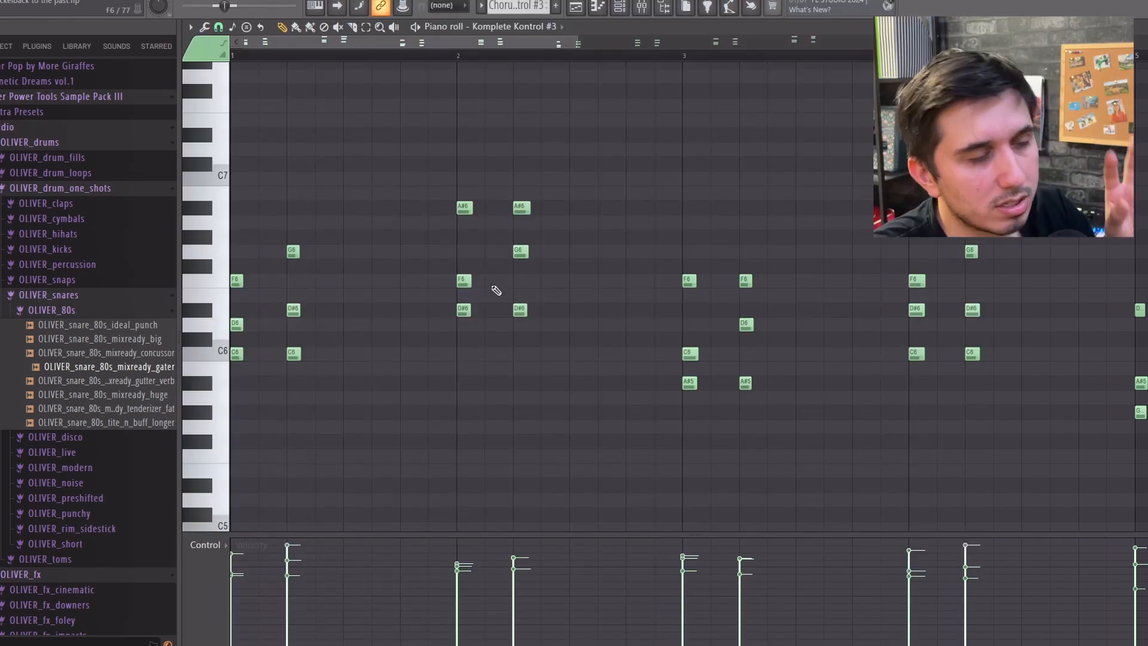
click(600, 7)
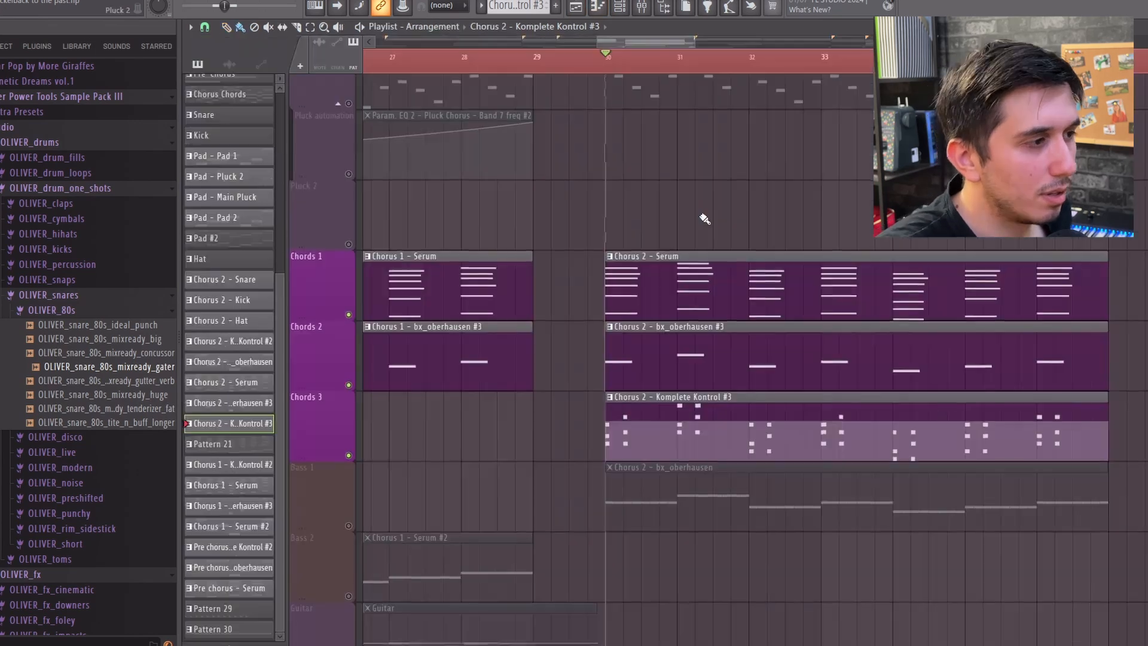
- Play the Chorus 2 chords while muting and unmuting Chords 3 to compare the sound with and without that layer
scroll(616, 260, down, 2)
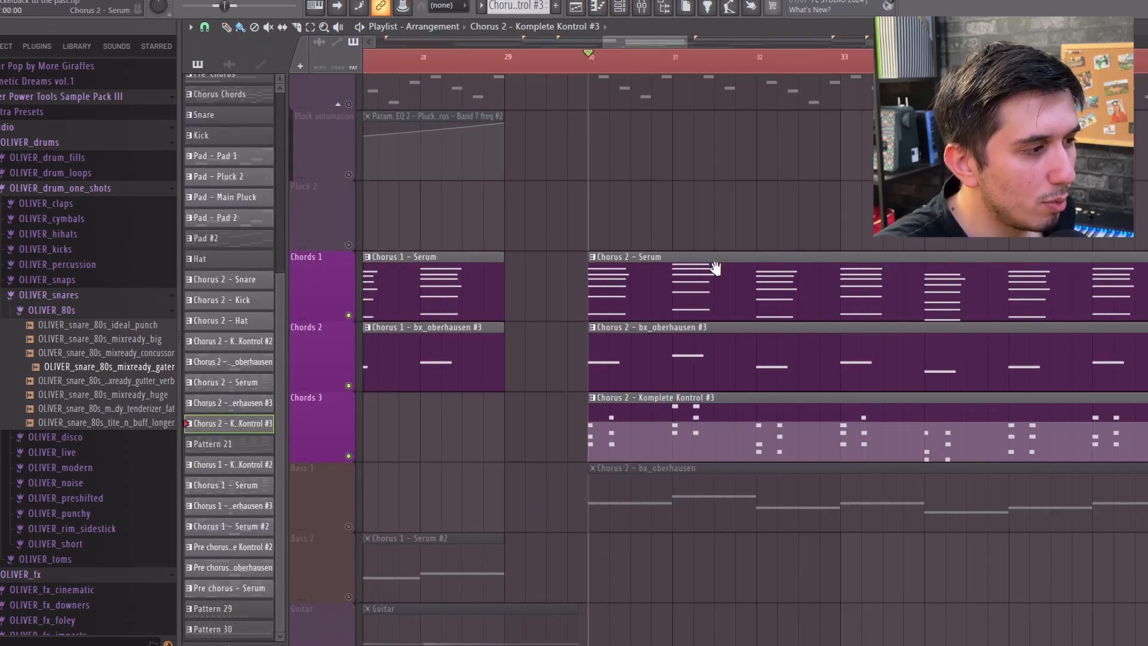
drag(712, 263, 652, 239)
key(space)
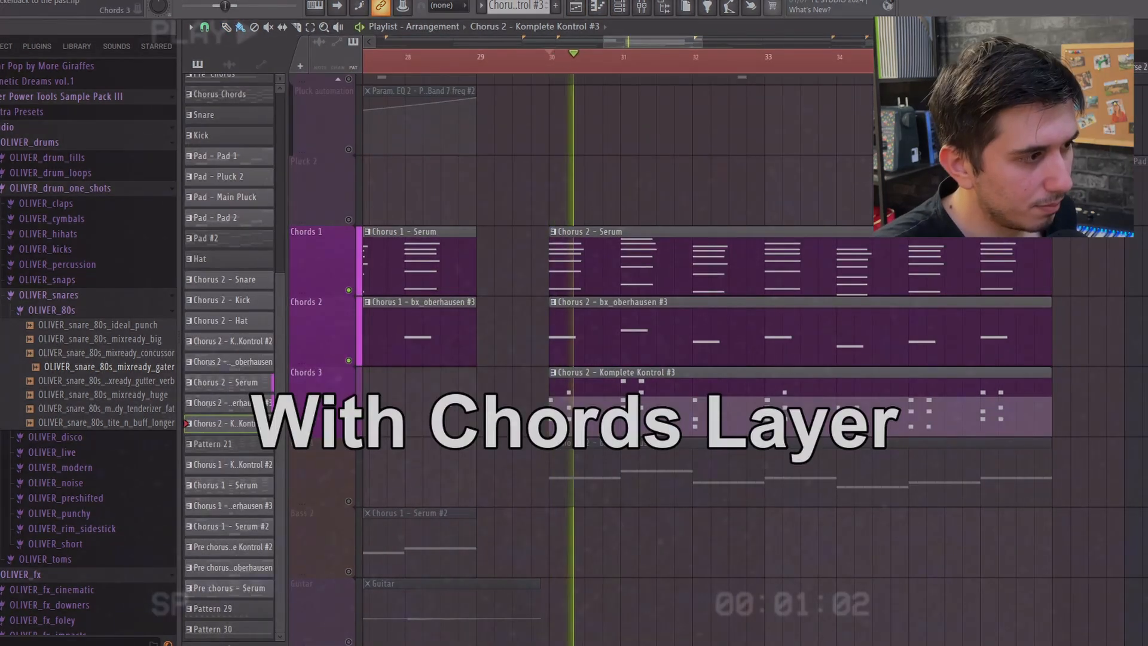
click(349, 431)
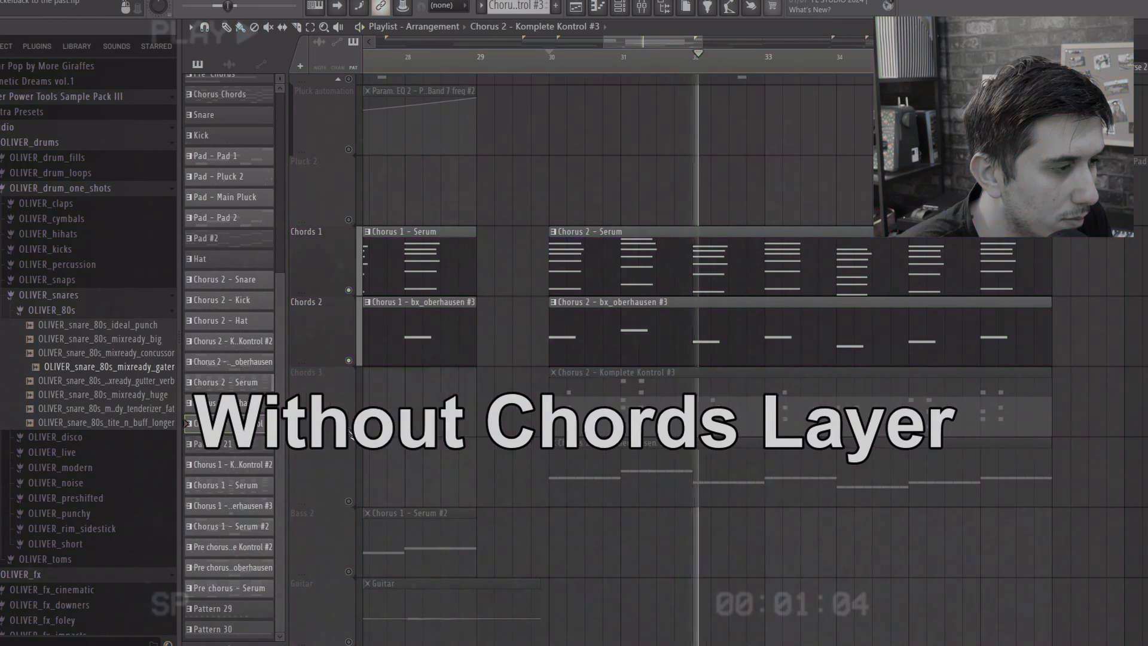
click(350, 431)
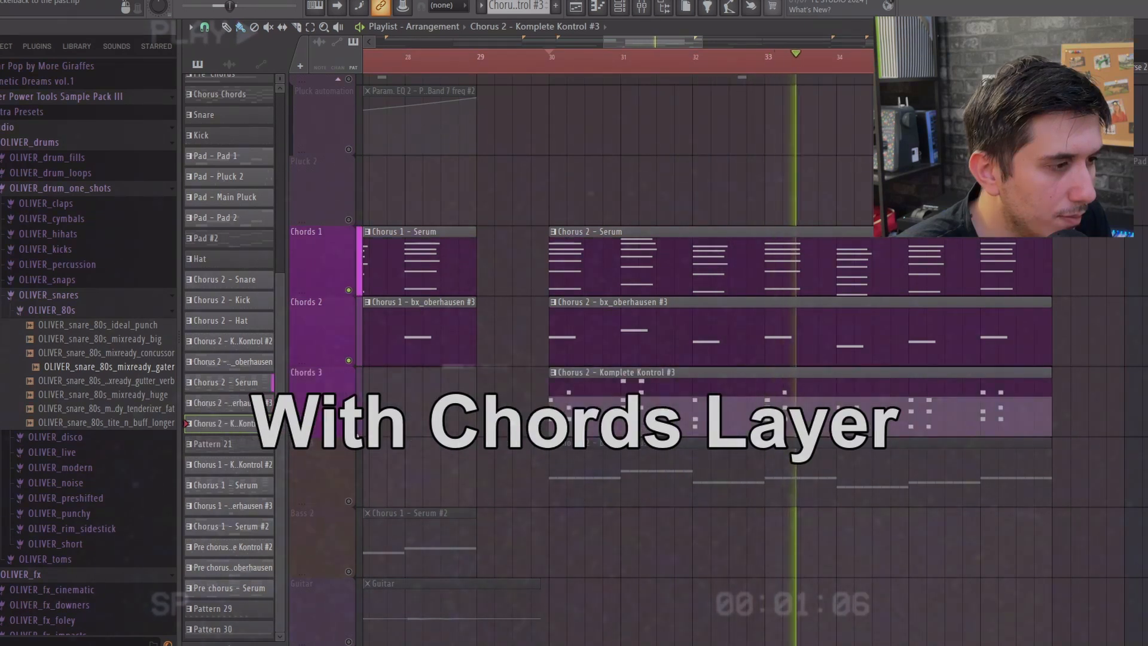
click(350, 431)
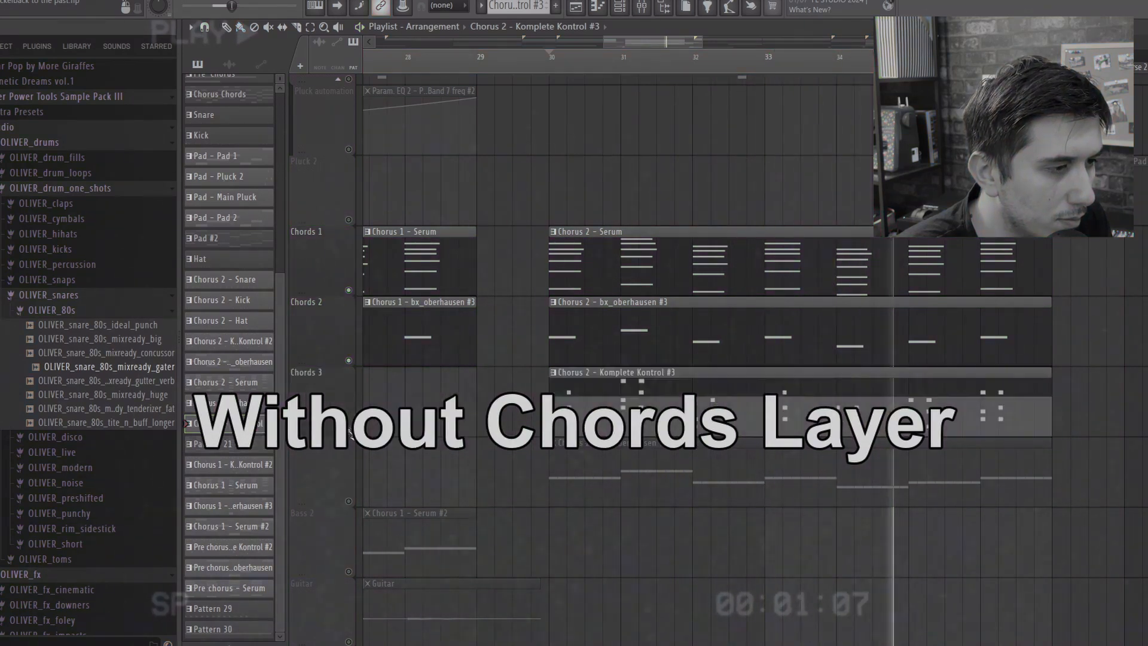
click(350, 431)
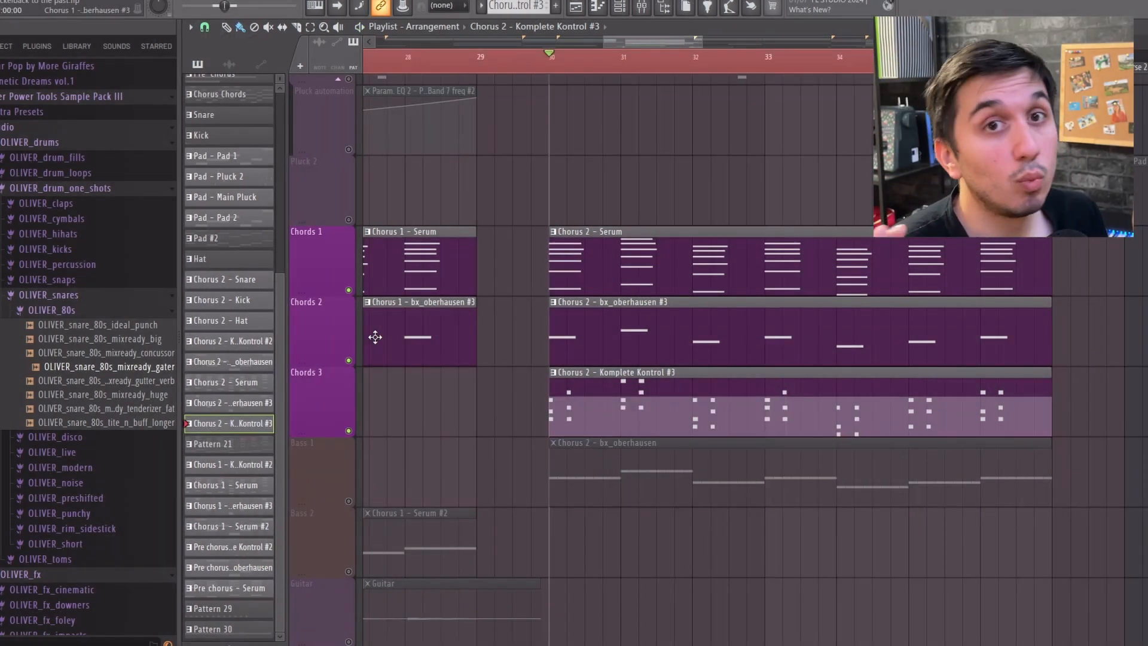
- Unmute the Bass 1 track and open the notes of its Chorus 2 bx_oberhausen clip in the piano roll
scroll(682, 364, down, 4)
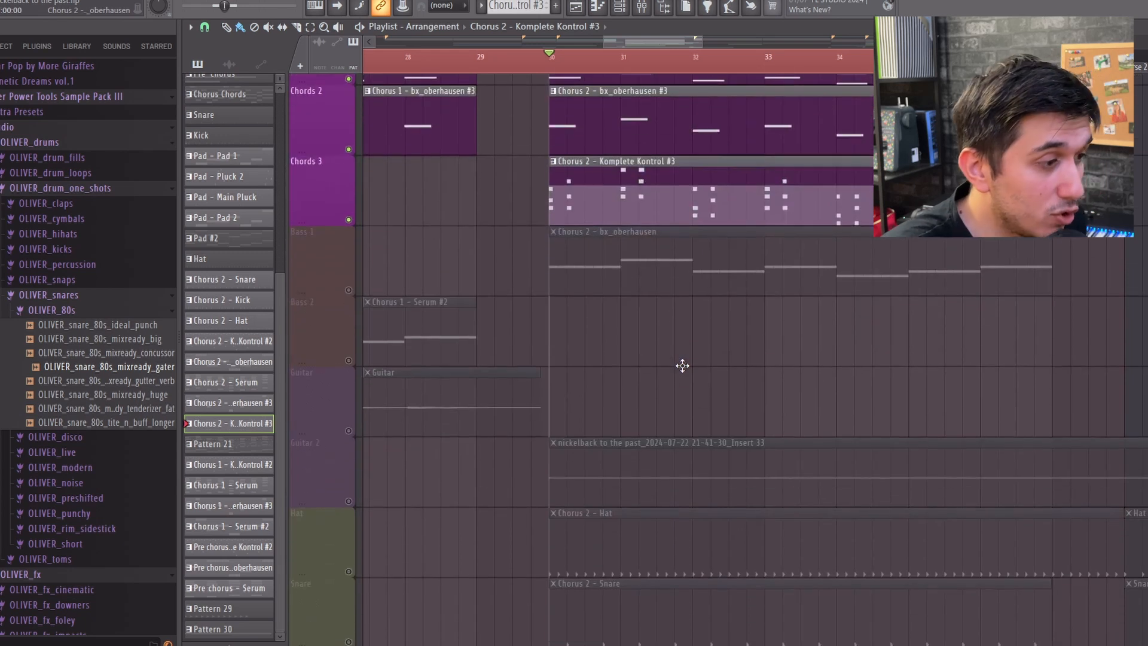
scroll(657, 387, up, 8)
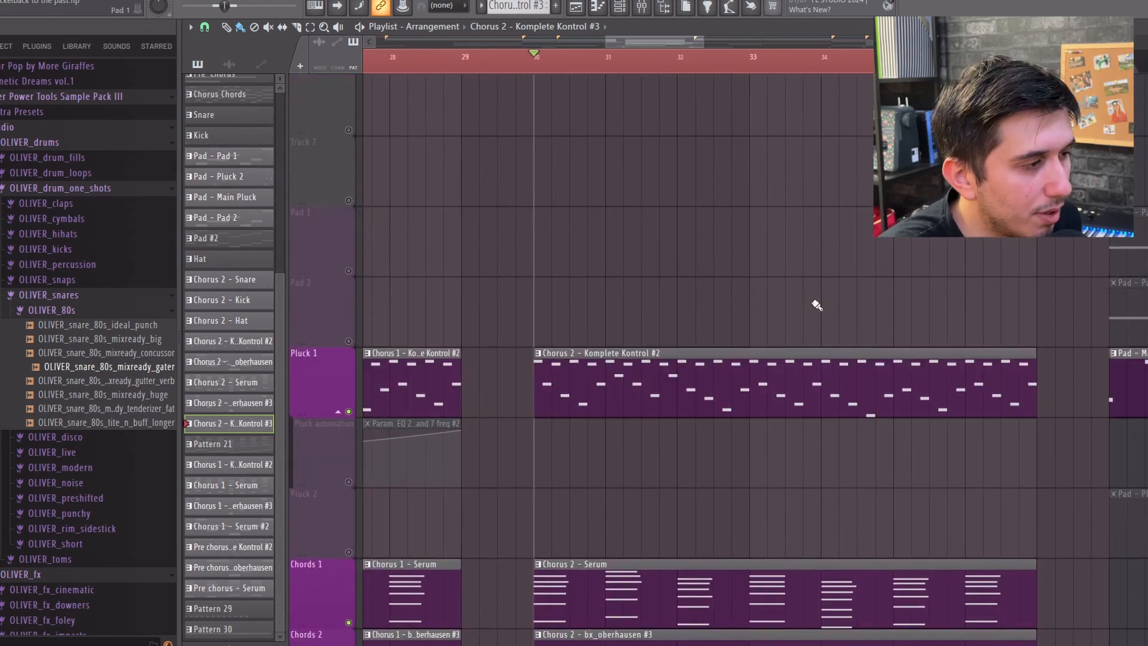
scroll(815, 302, down, 8)
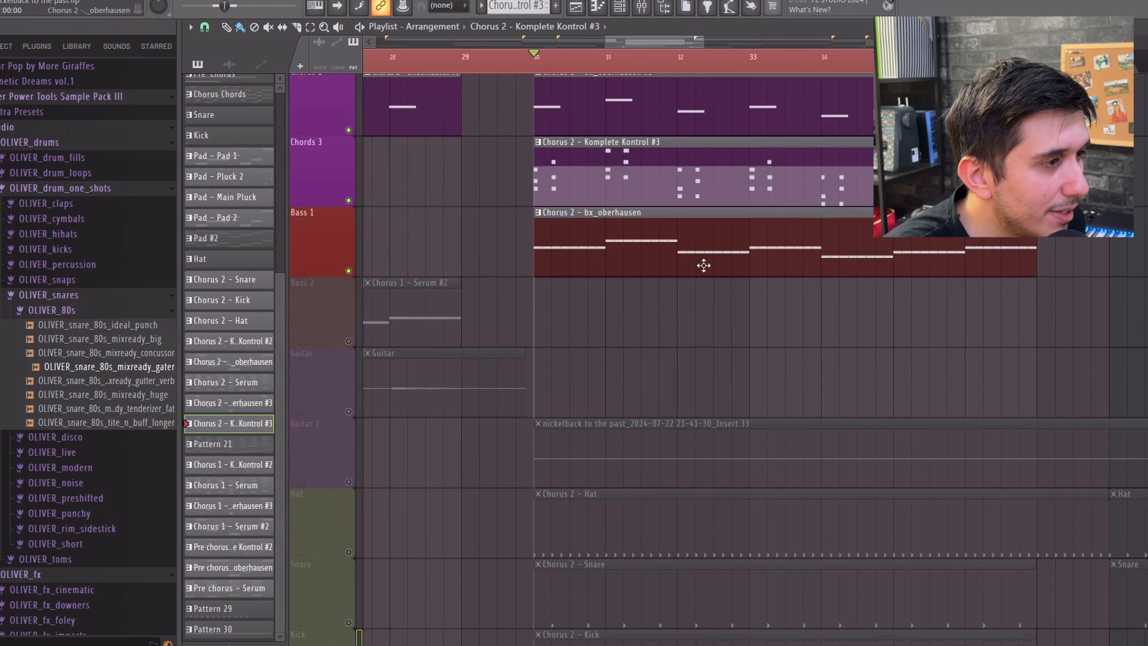
double_click(702, 262)
scroll(666, 376, down, 15)
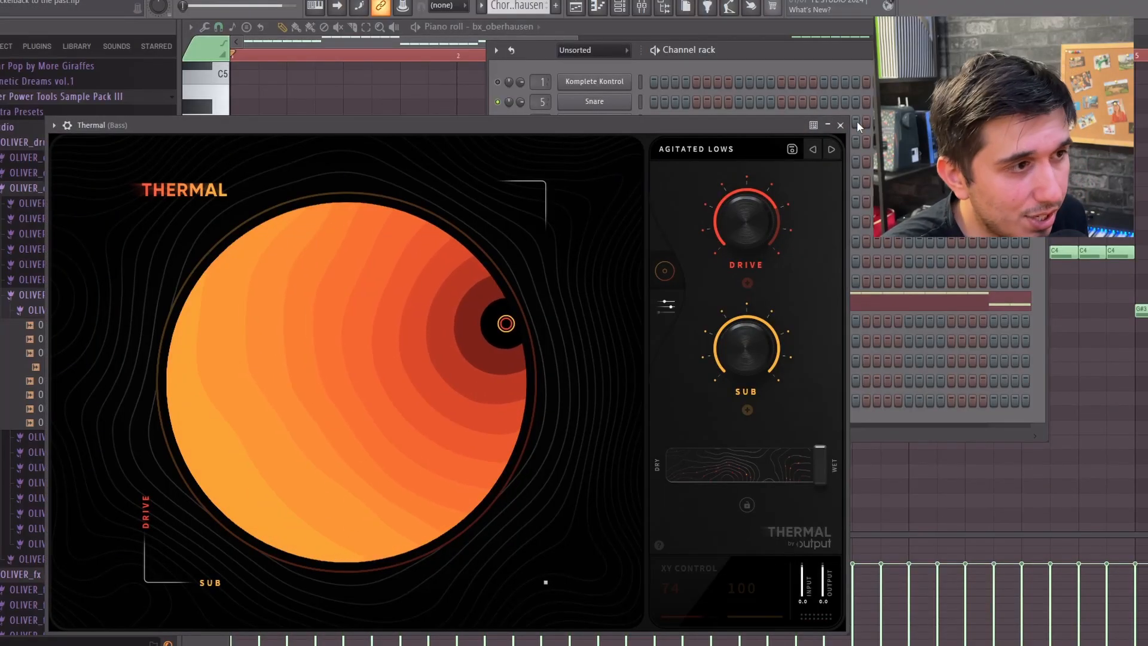
- Inspect the bass's Thermal and RBass effects, close both plugin windows and audition the bass line
click(840, 125)
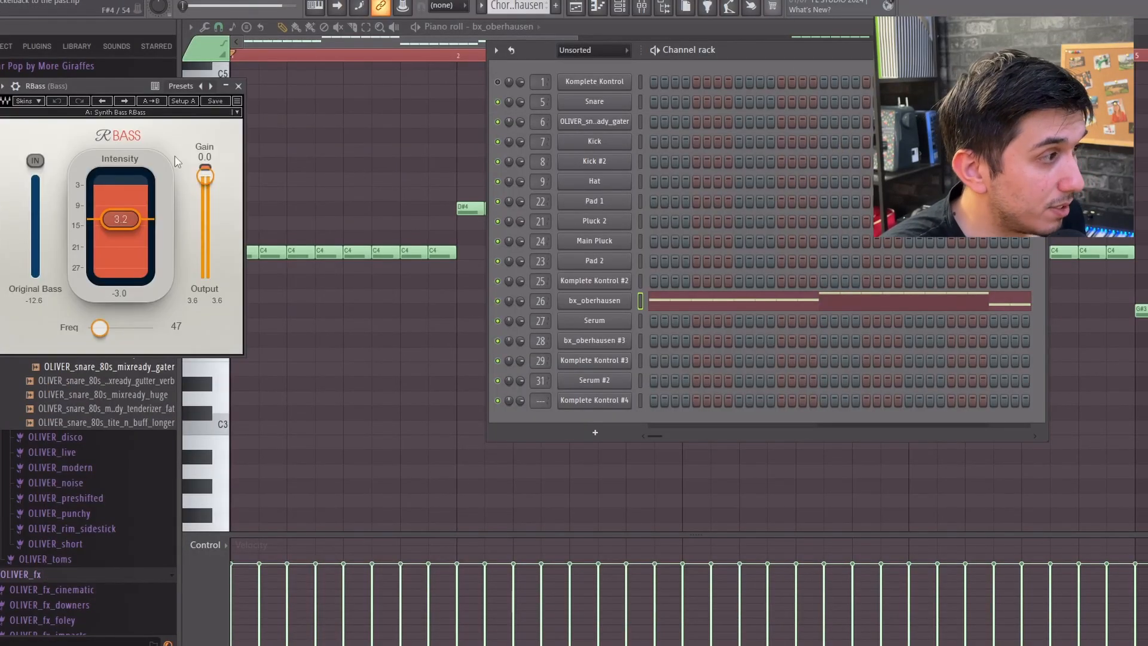
drag(93, 89, 553, 70)
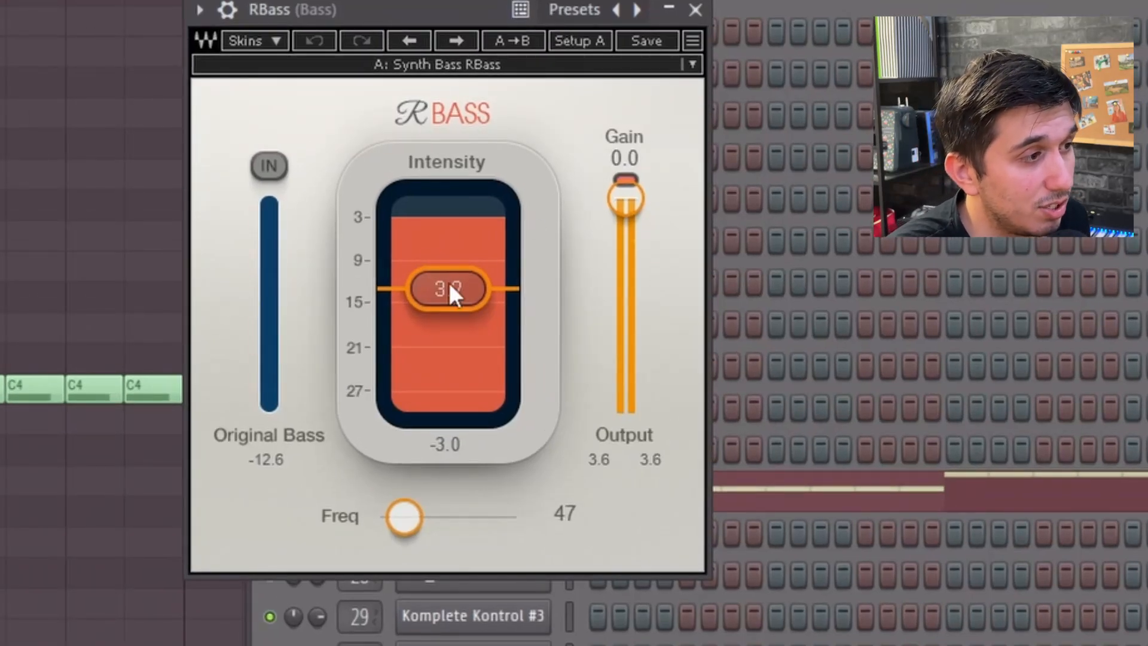
click(696, 9)
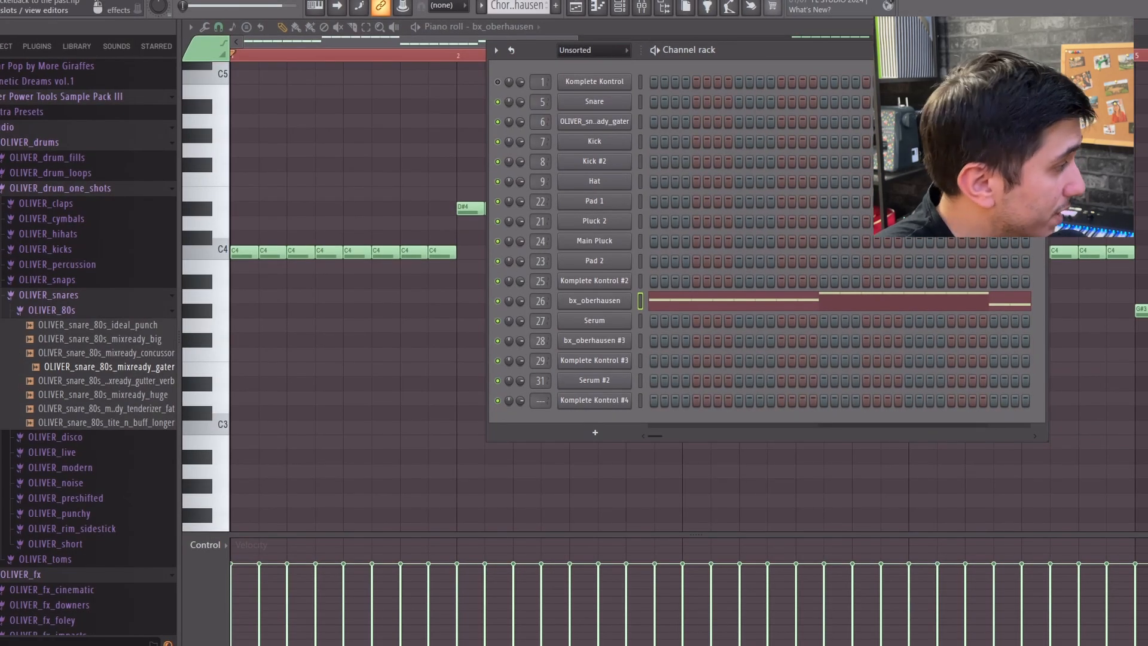
key(space)
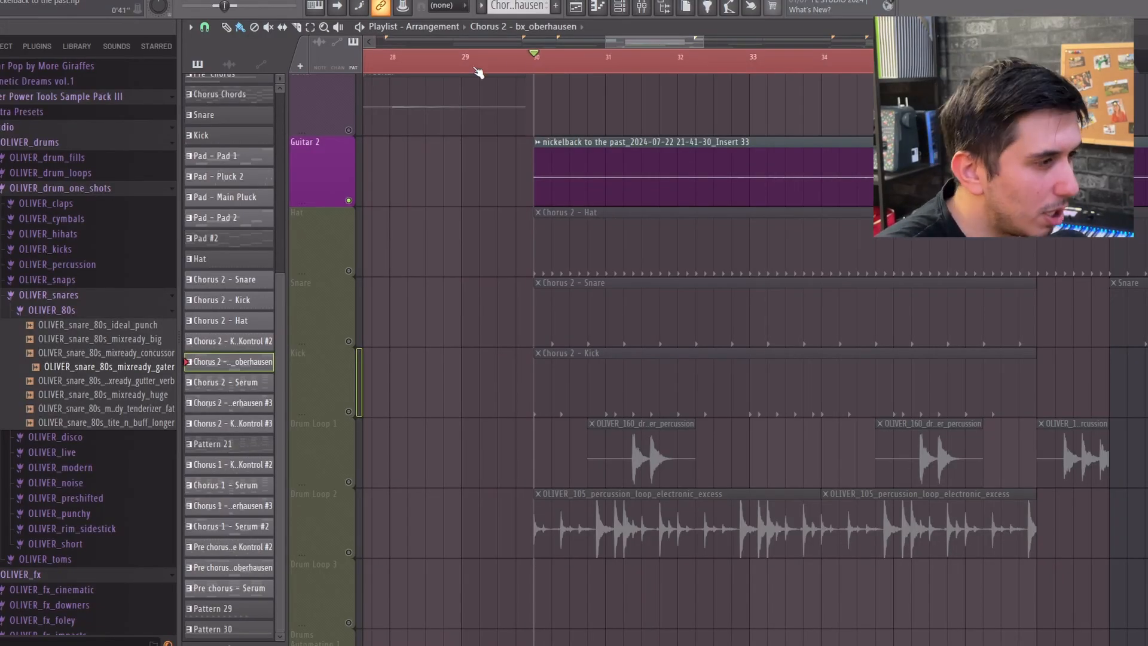
- Audition the recorded guitar clip on the Guitar 2 track in the playlist
key(space)
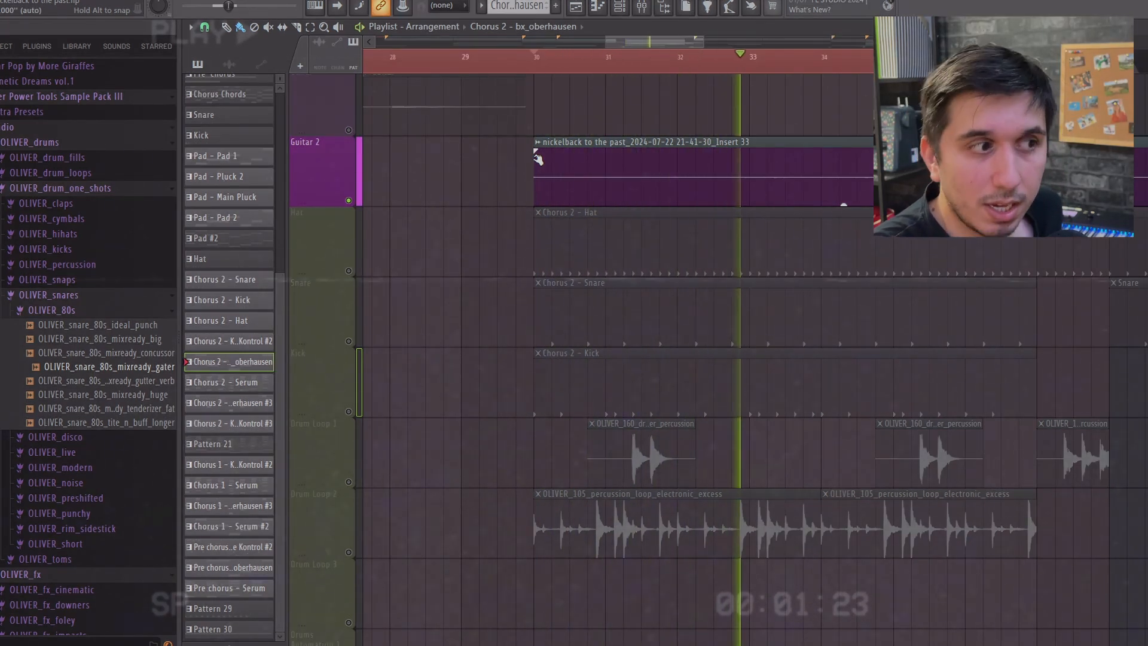
key(space)
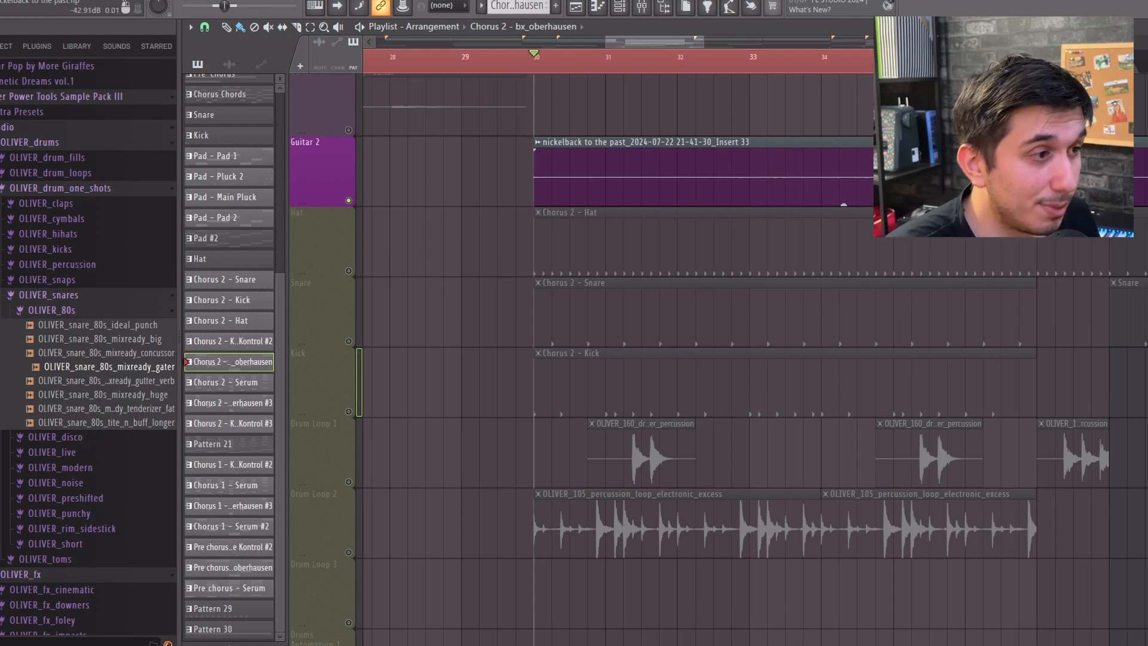
- Go to the second Chorus 2 section in the playlist timeline and select its whole time range from the marker
drag(934, 277, 930, 562)
drag(924, 173, 794, 570)
drag(784, 448, 804, 582)
scroll(561, 348, up, 4)
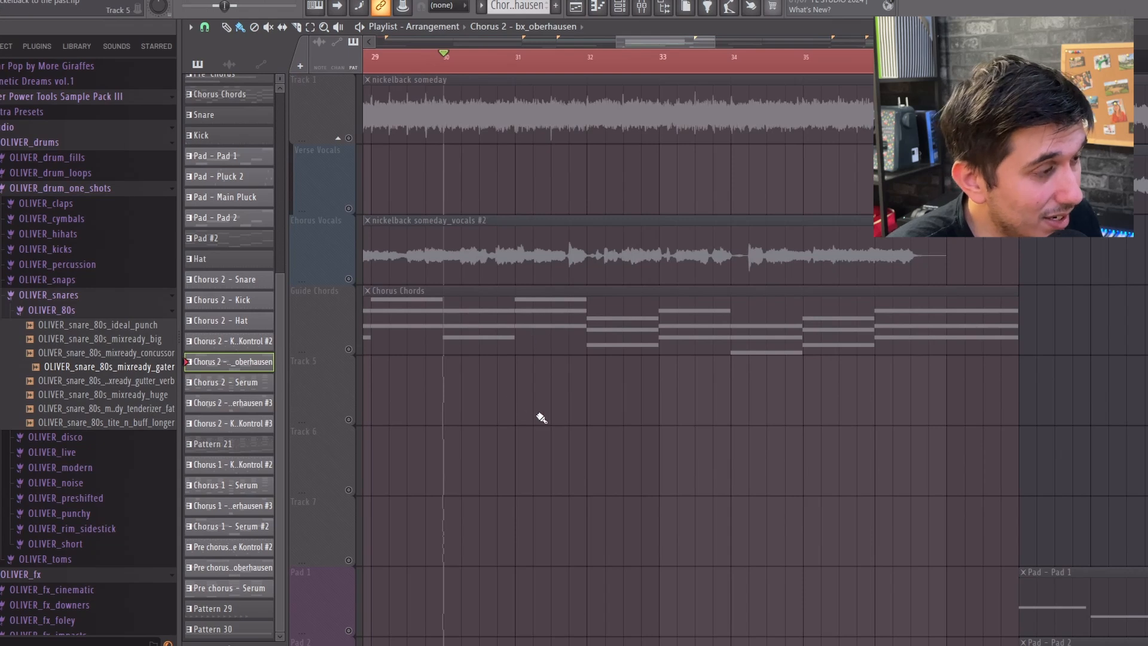
scroll(639, 472, down, 8)
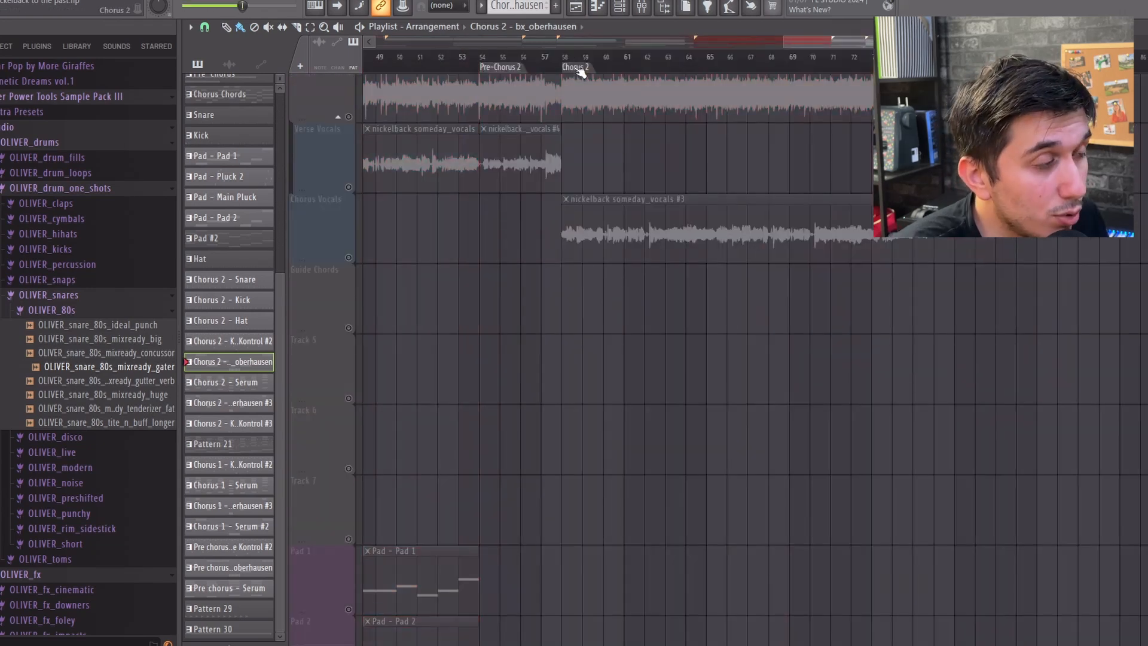
double_click(579, 70)
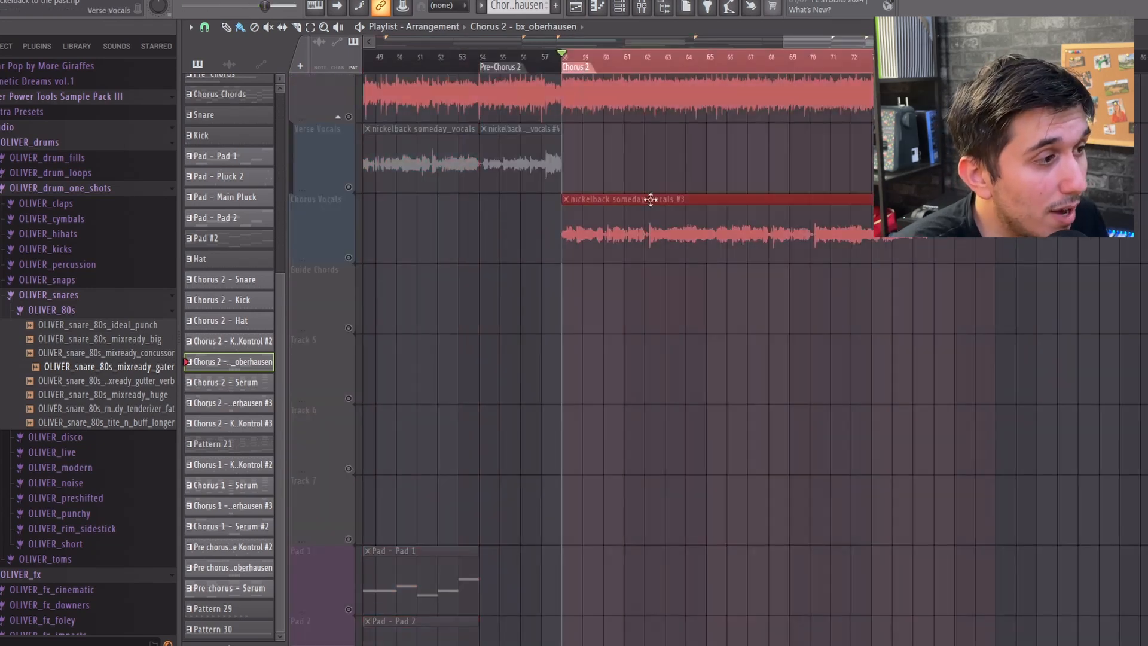
- Solo the Drum Loop 3 track under the second Chorus 2 marker, and restore the other tracks
drag(735, 334, 808, 490)
scroll(805, 478, down, 8)
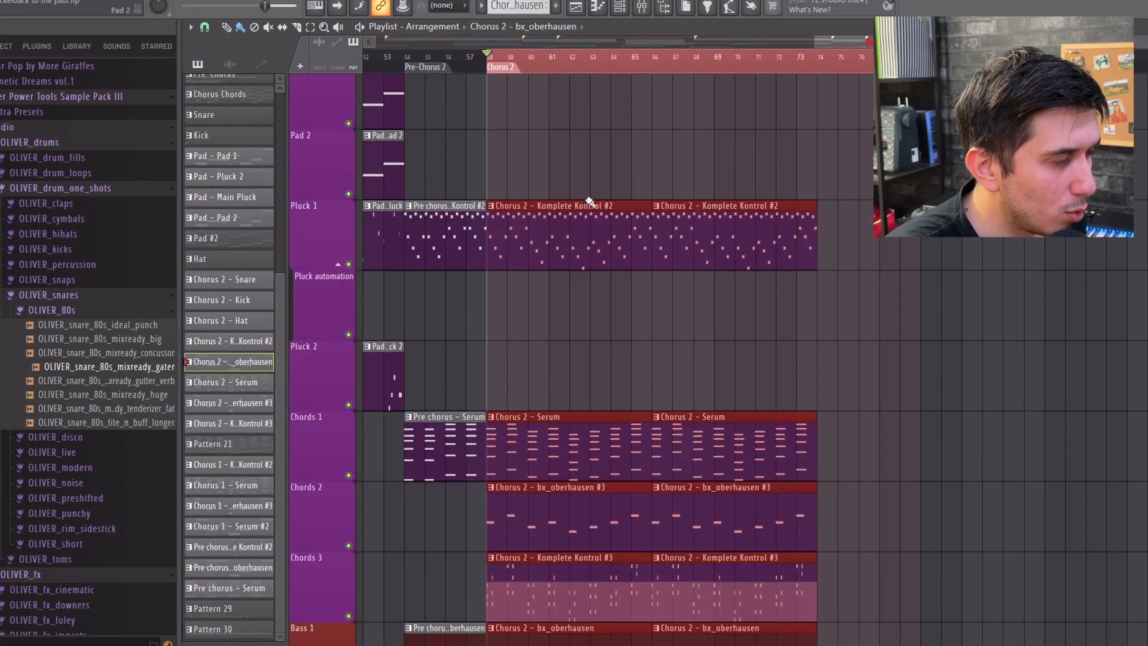
drag(587, 200, 569, 295)
scroll(604, 279, down, 3)
scroll(609, 271, down, 8)
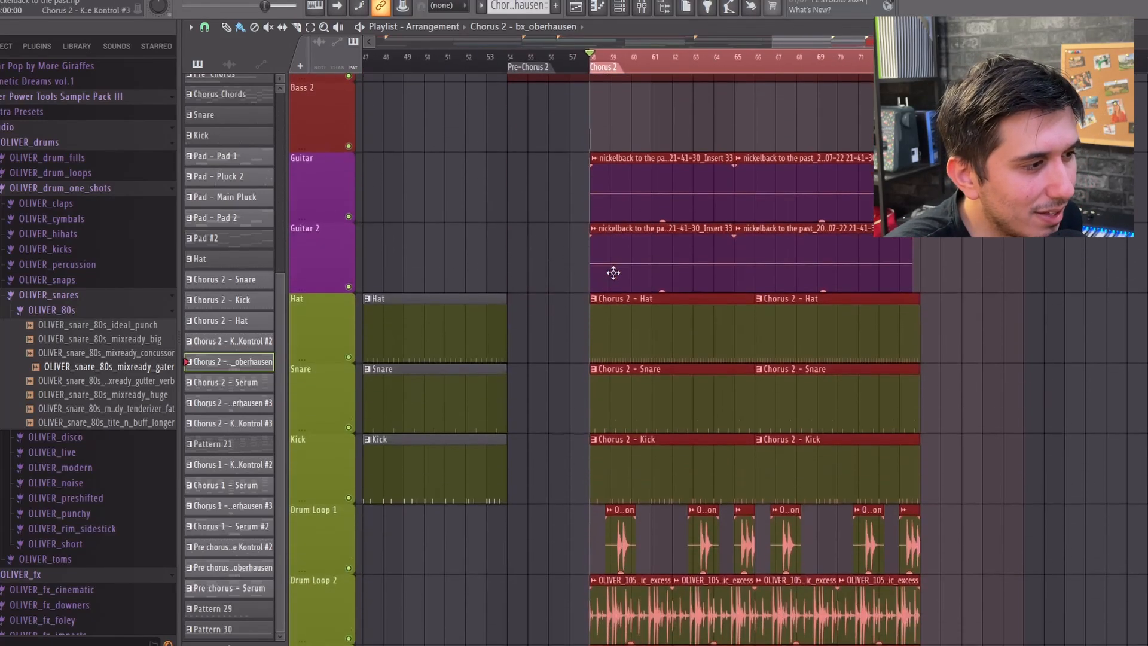
ctrl+click(349, 425)
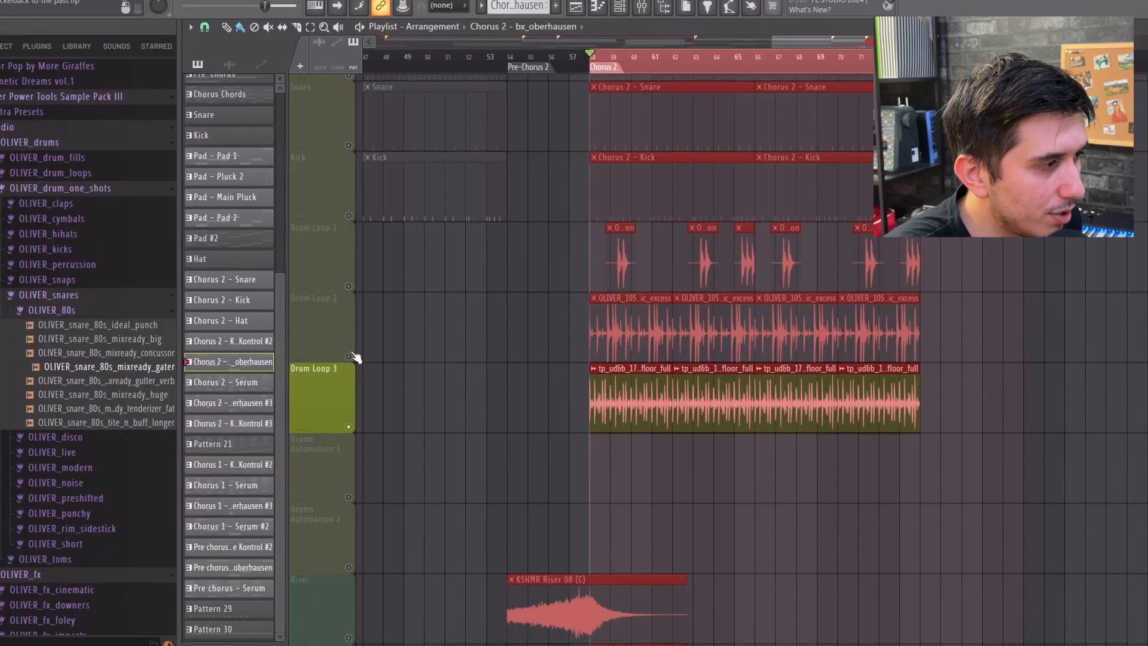
ctrl+click(349, 424)
scroll(396, 389, up, 6)
scroll(396, 390, up, 1)
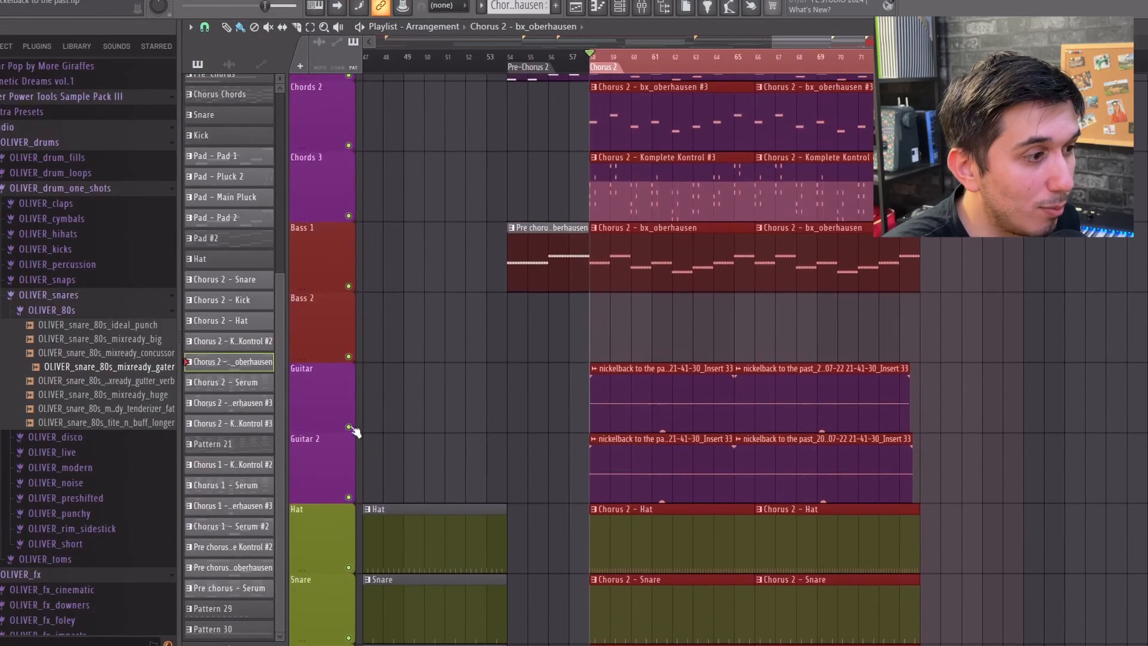
click(349, 425)
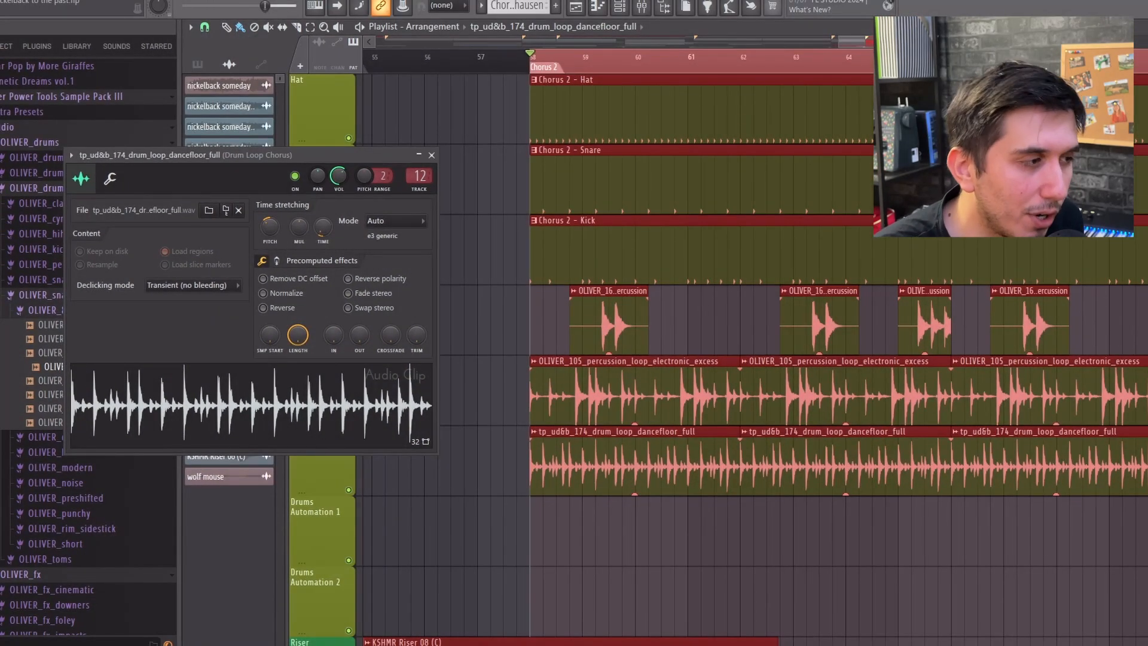
- Audition the Chorus 2 drum loops from the marker and close the tp_ud&b_174_drum_loop_dancefloor_full clip's settings
drag(718, 458, 745, 297)
key(space)
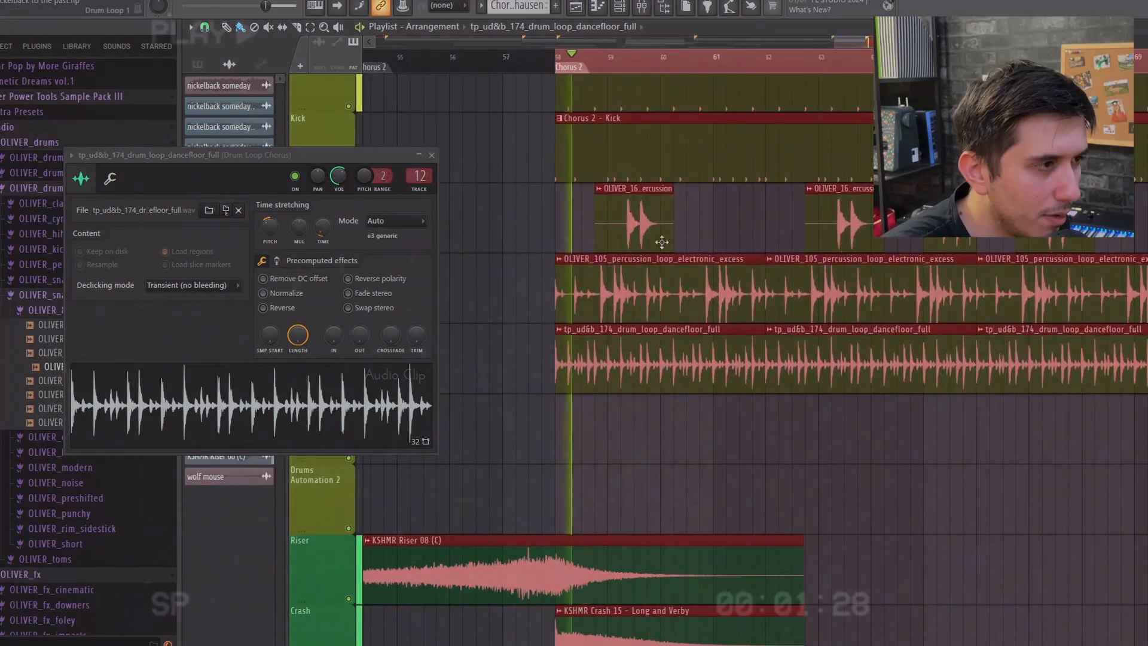
click(432, 155)
- Inspect the time-stretching settings of the recorded clip on the Guitar 2 track, close them and audition the two guitar tracks
drag(447, 166, 755, 626)
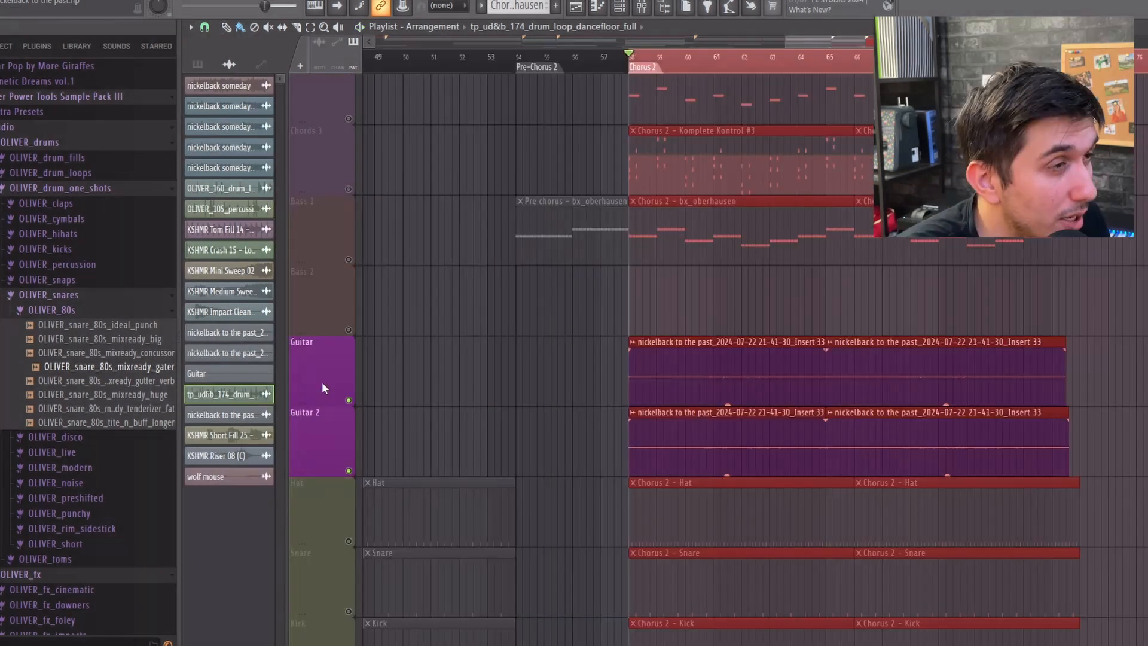
double_click(704, 428)
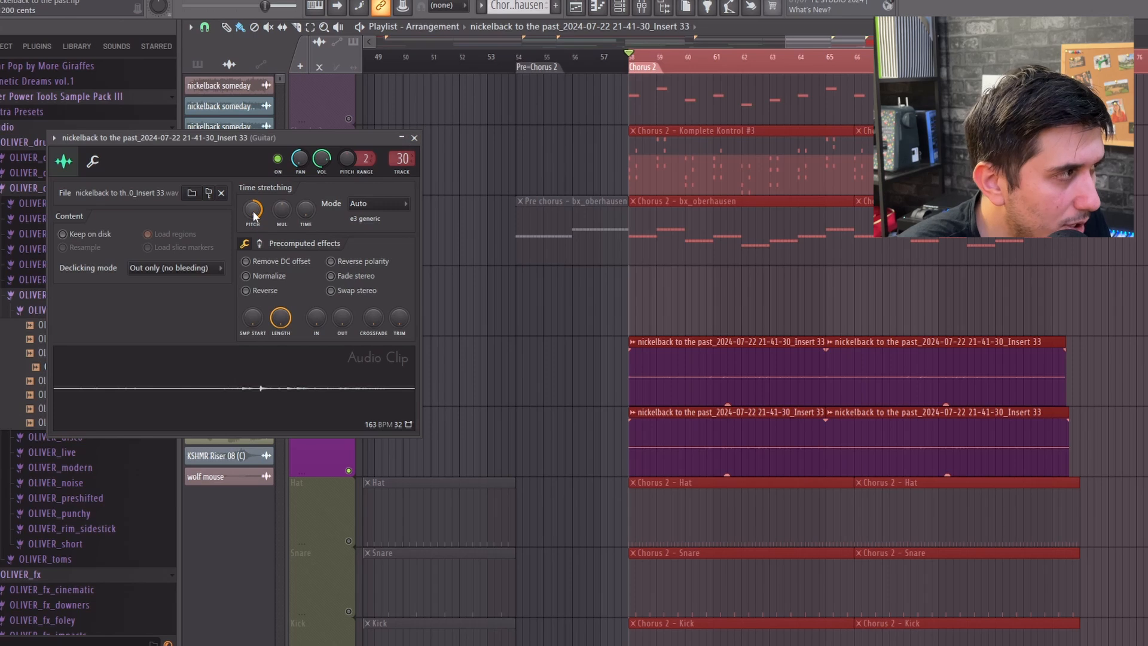
click(414, 138)
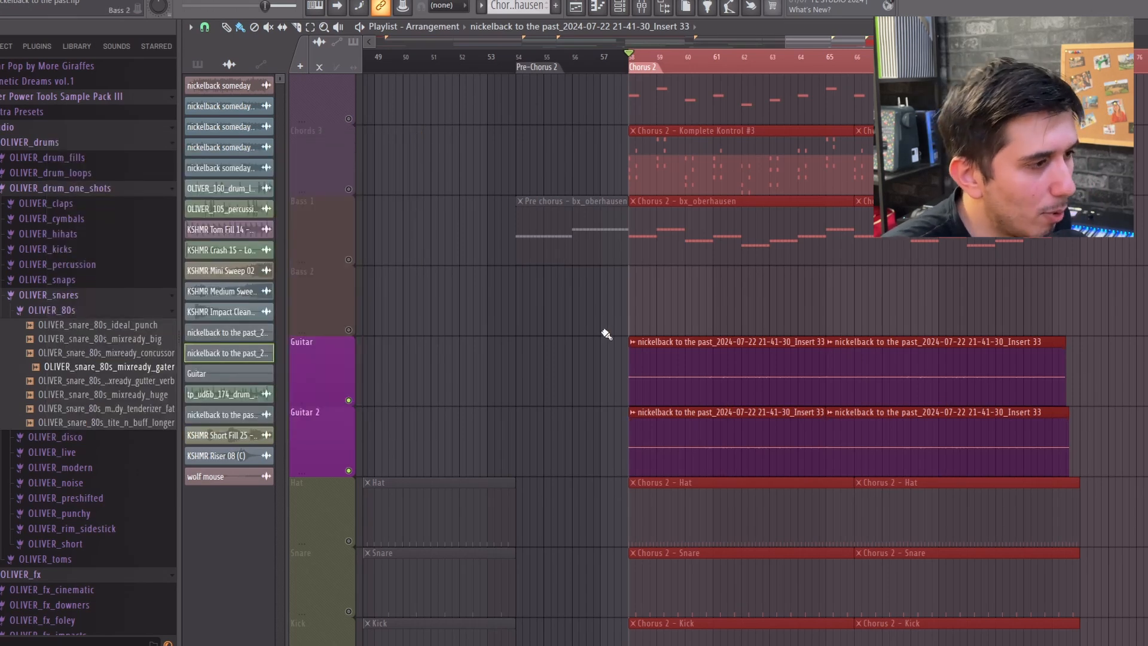
key(space)
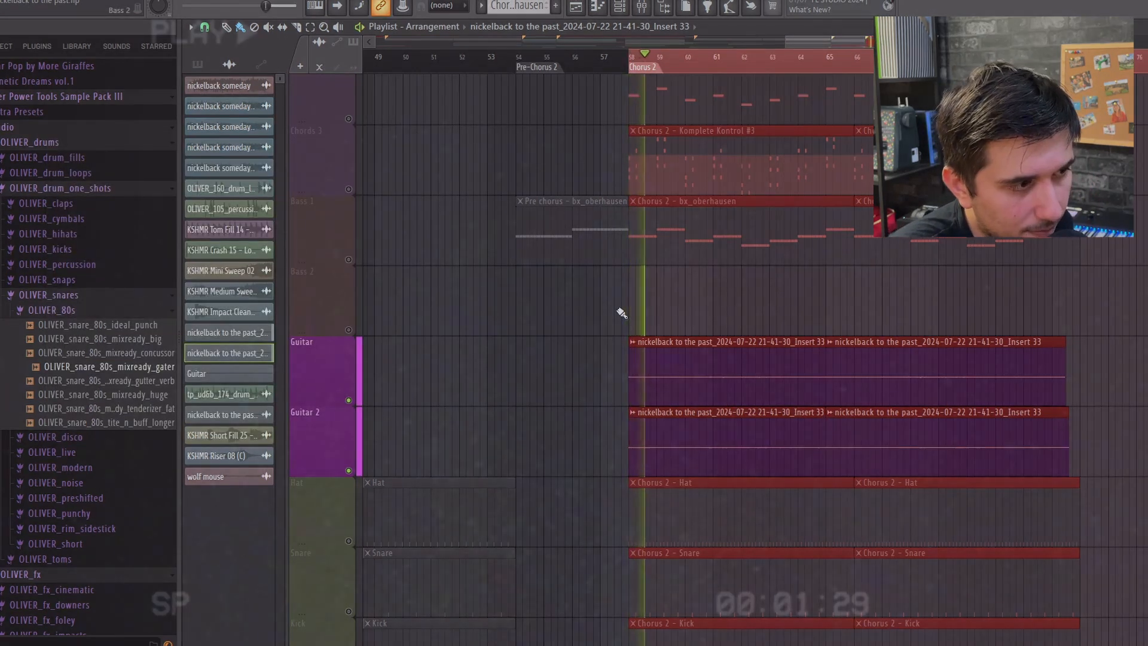